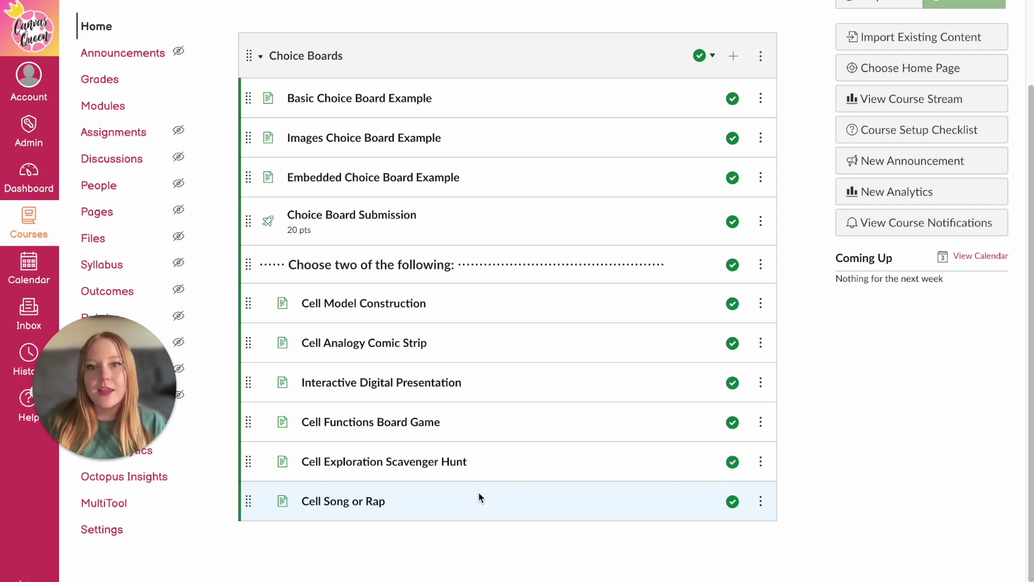
# Step: Open the Basic Choice Board Example page for editing
pyautogui.click(335, 101)
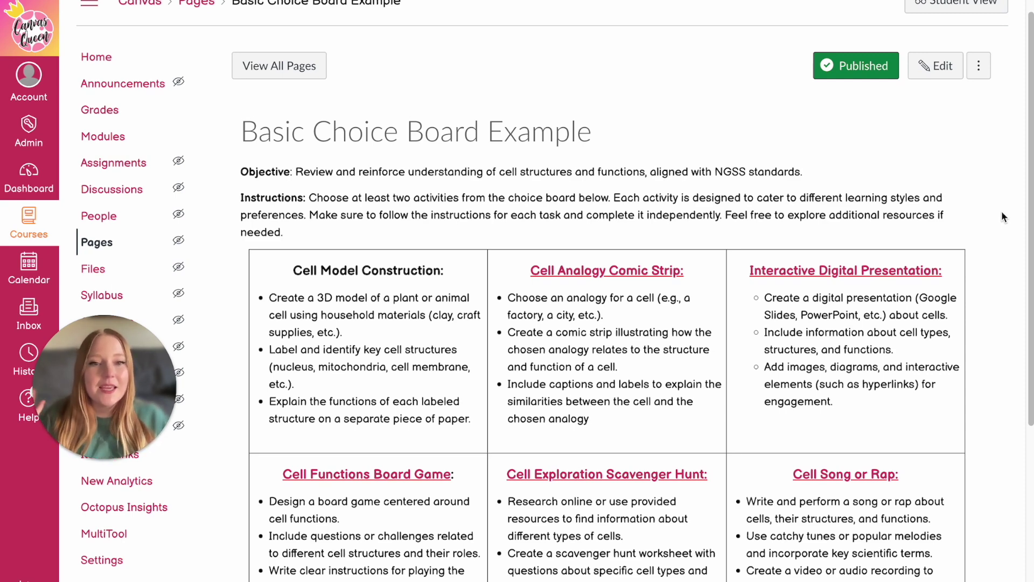
pyautogui.scroll(-1, 983, 248)
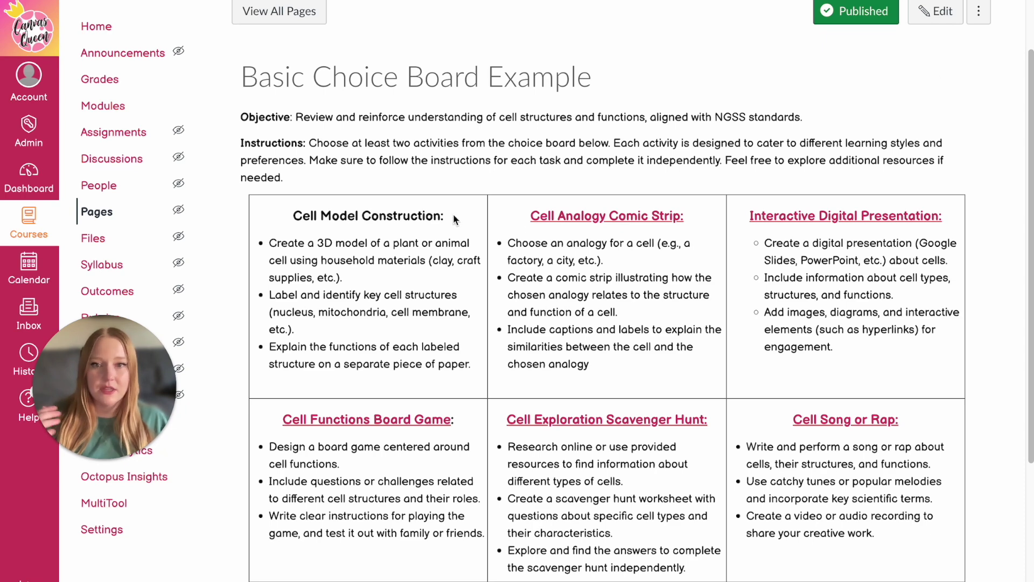
pyautogui.click(936, 13)
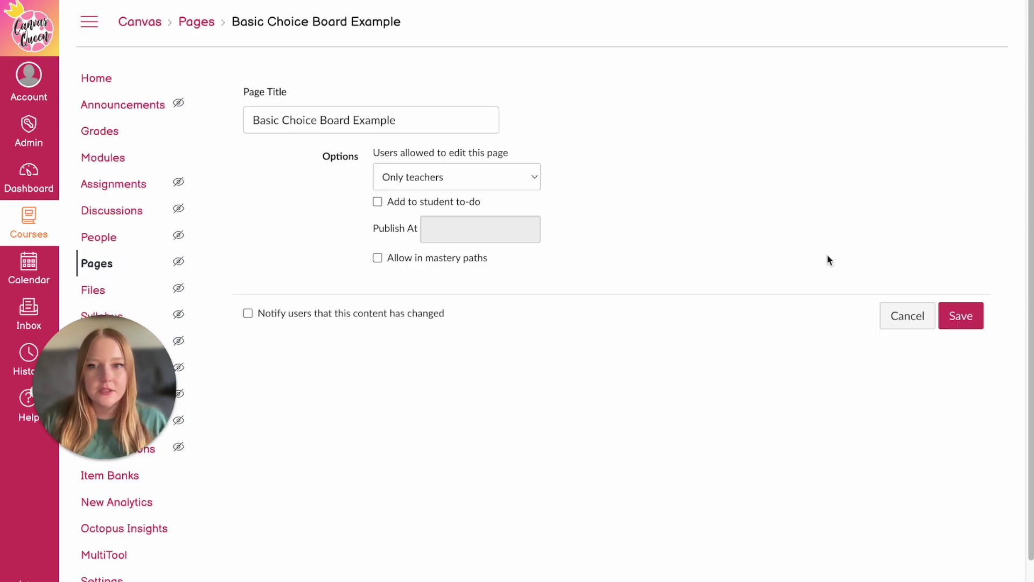
# Step: Link the Cell Model Construction heading in the choice board table to the Cell Model Construction course page
pyautogui.moveTo(299, 330); pyautogui.dragTo(456, 330)
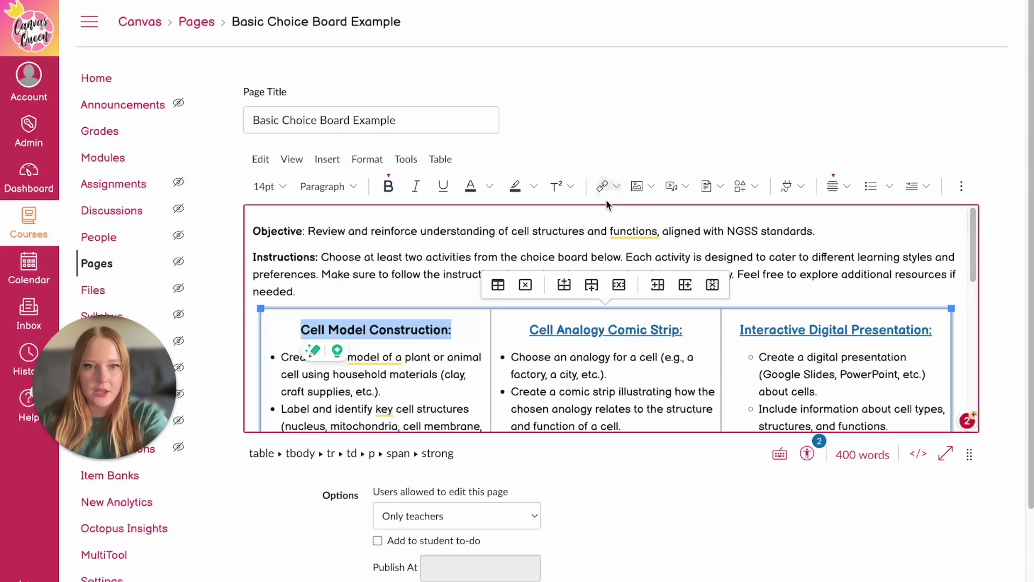
pyautogui.click(616, 190)
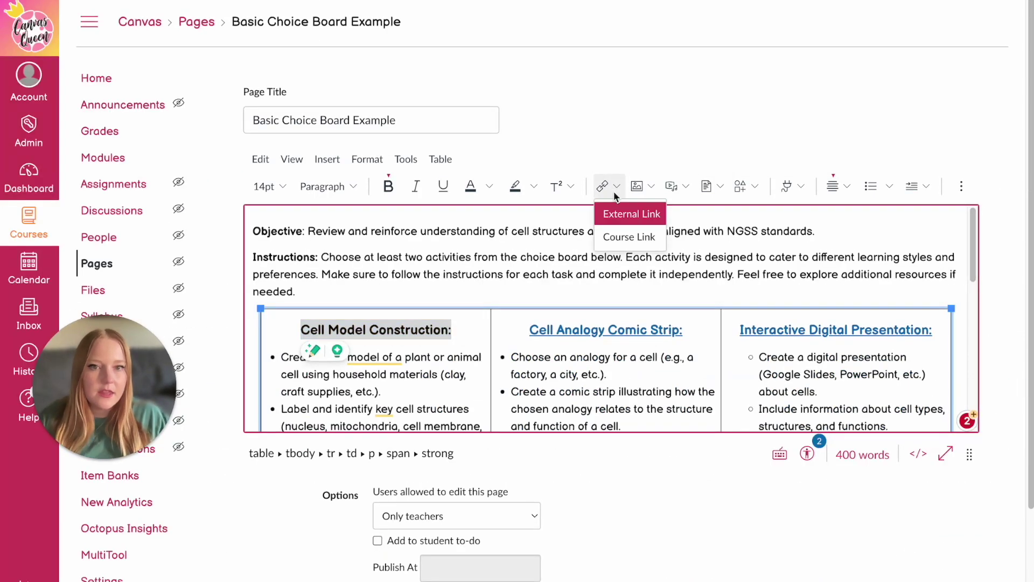
pyautogui.click(625, 237)
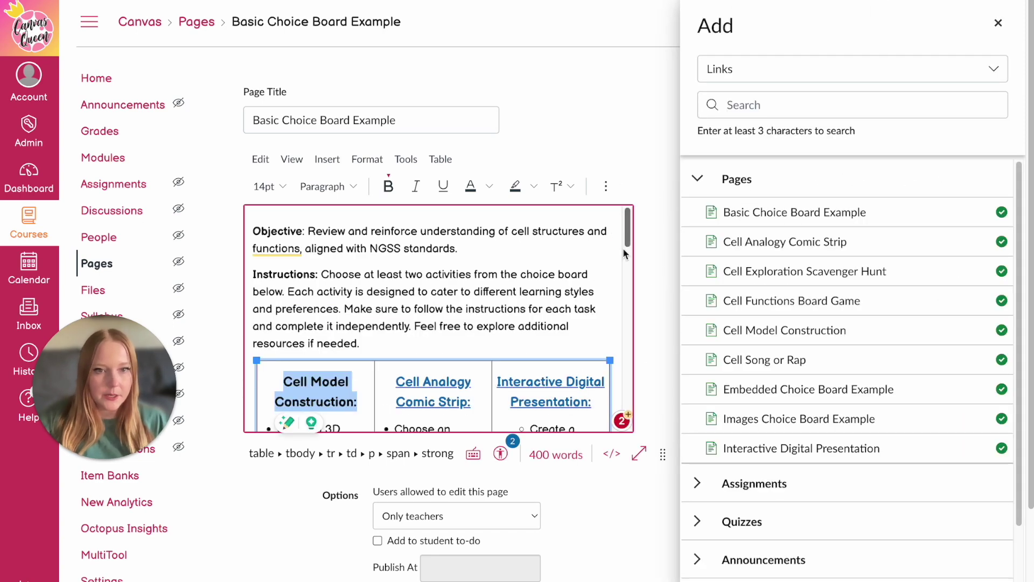
pyautogui.scroll(-2, 623, 248)
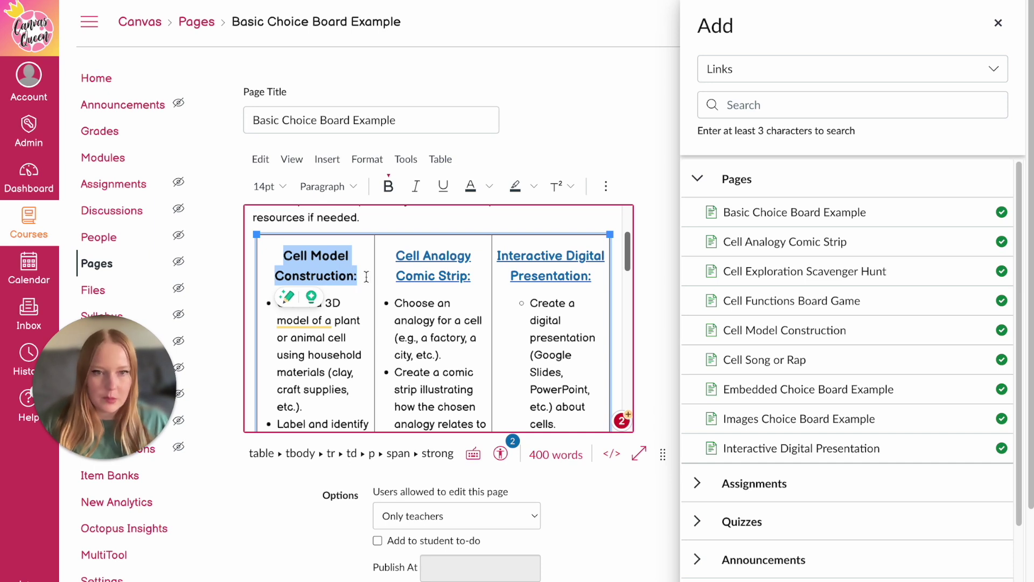
pyautogui.click(767, 335)
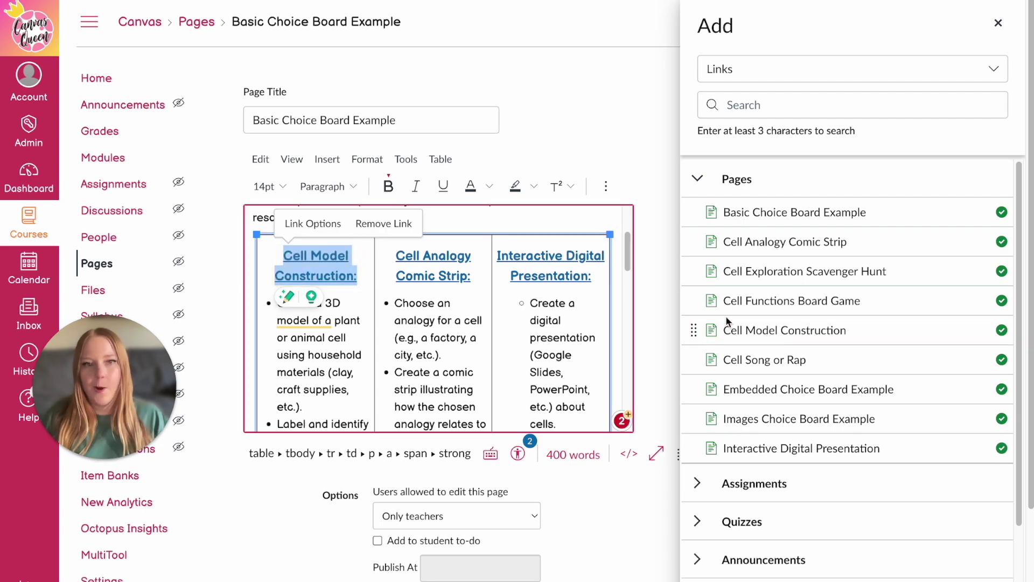
pyautogui.click(998, 24)
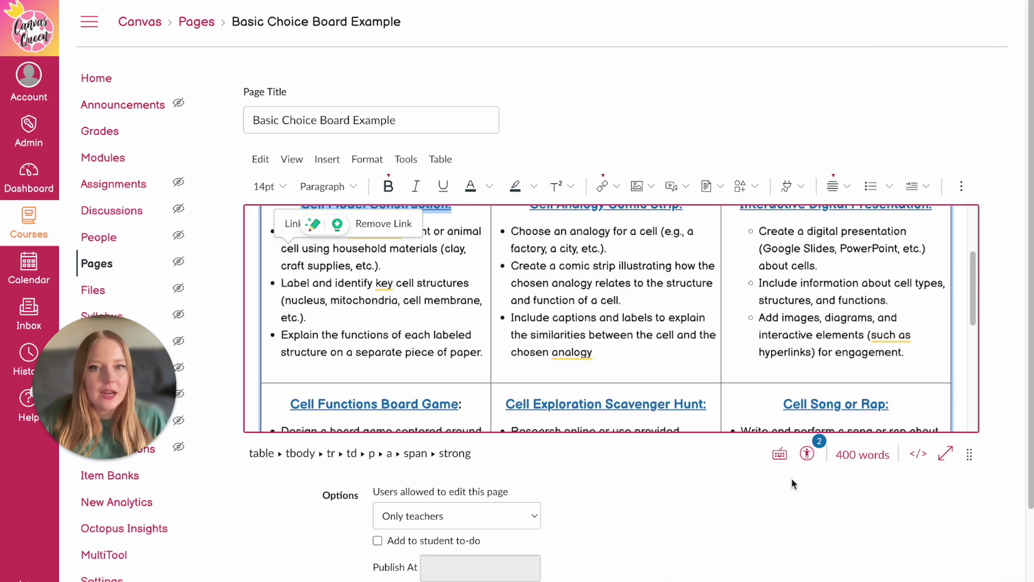
# Step: Check the rest of the choice board content and save the edited page
pyautogui.scroll(2, 753, 383)
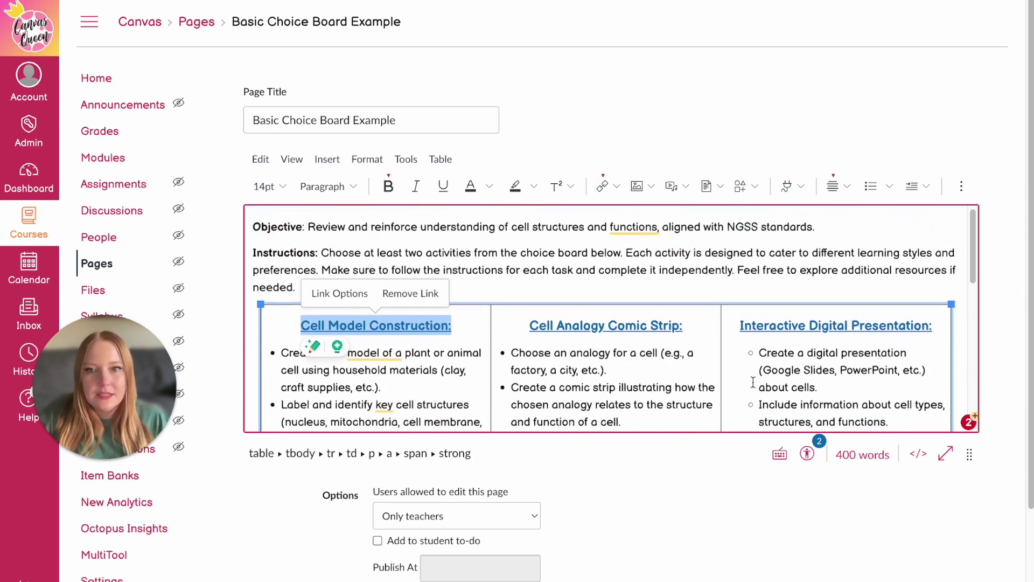
pyautogui.scroll(-5, 757, 372)
pyautogui.scroll(-2, 750, 361)
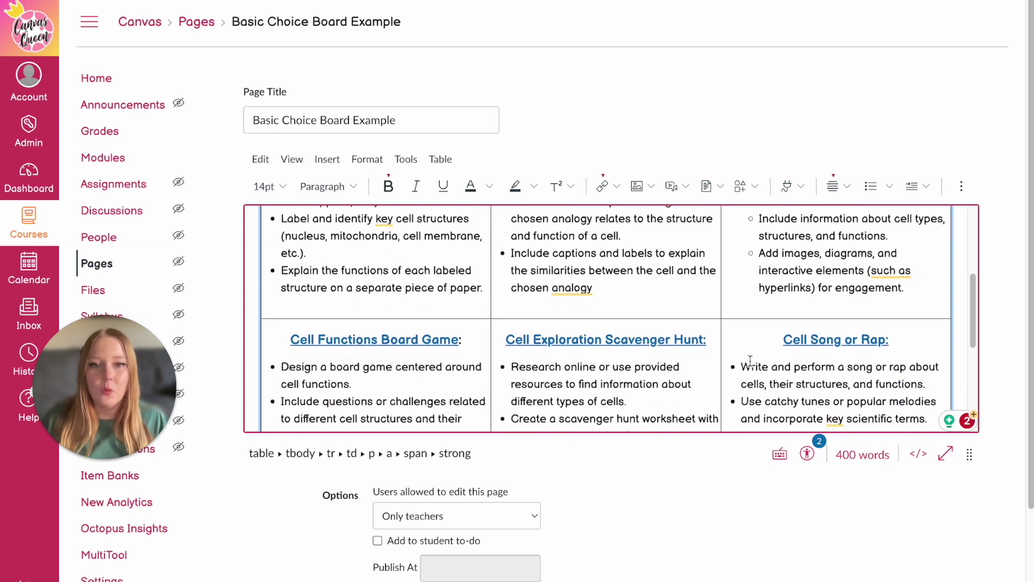
pyautogui.scroll(-4, 750, 361)
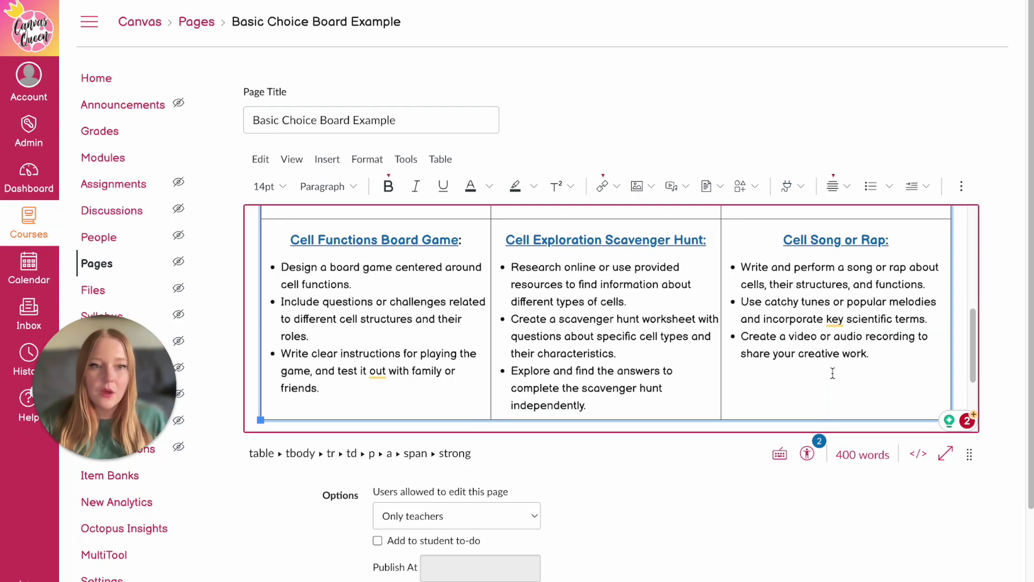
pyautogui.scroll(-2, 833, 372)
pyautogui.scroll(-1, 833, 373)
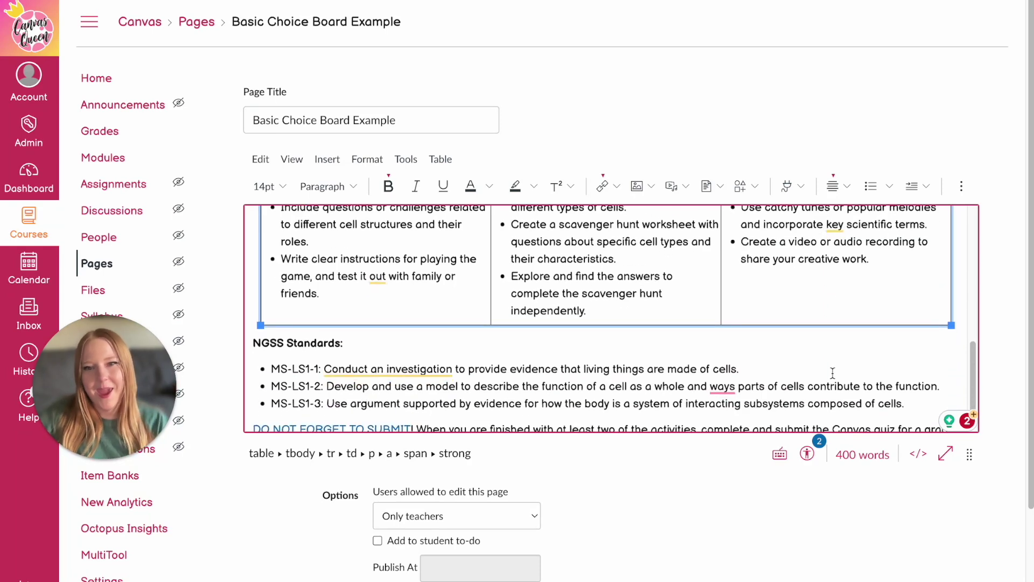
pyautogui.scroll(-3, 952, 489)
pyautogui.click(967, 546)
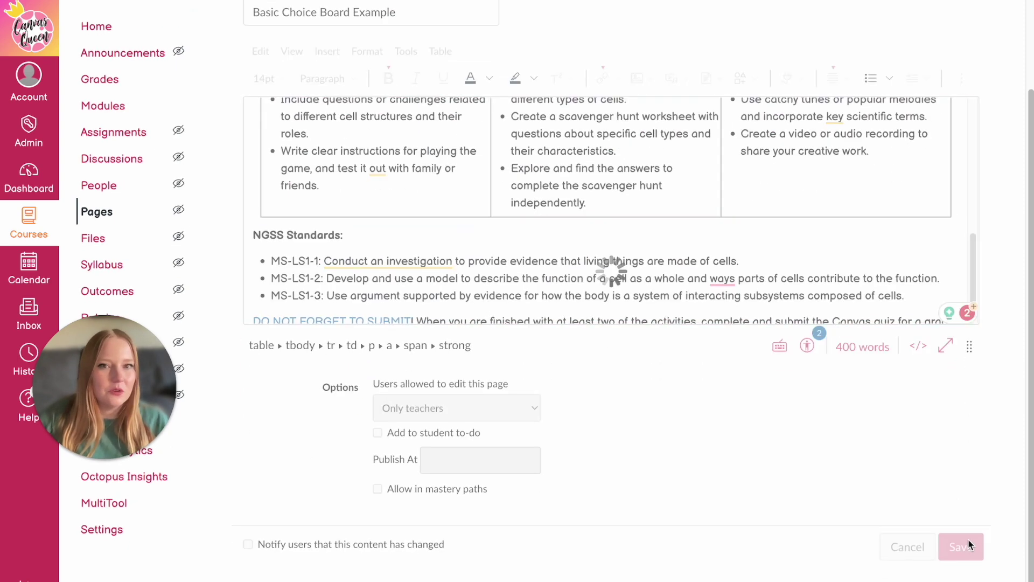
# Step: Test the Cell Model Construction link, look over the activity page, and return to the choice board through its return link
pyautogui.scroll(-2, 374, 116)
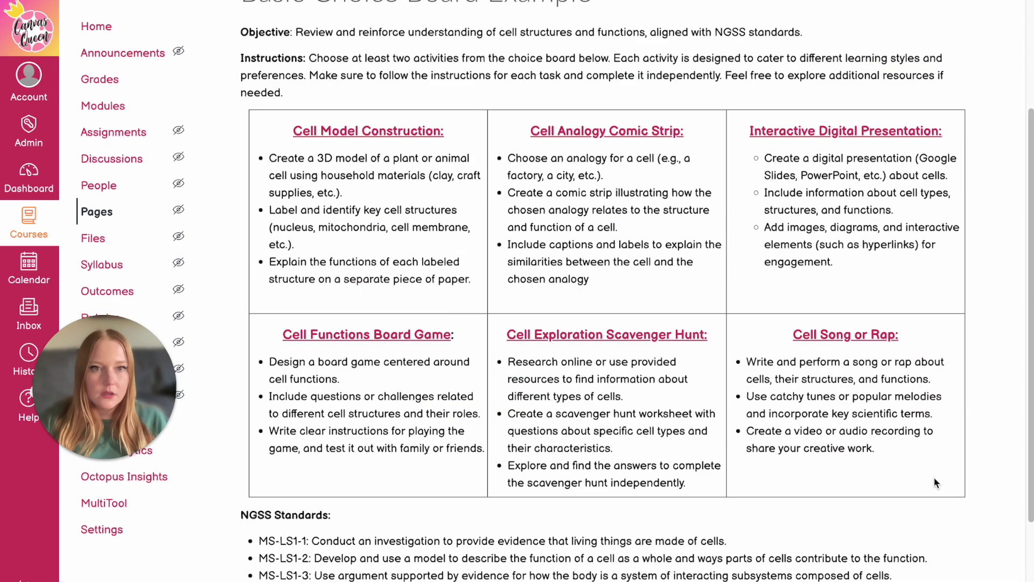
pyautogui.click(372, 133)
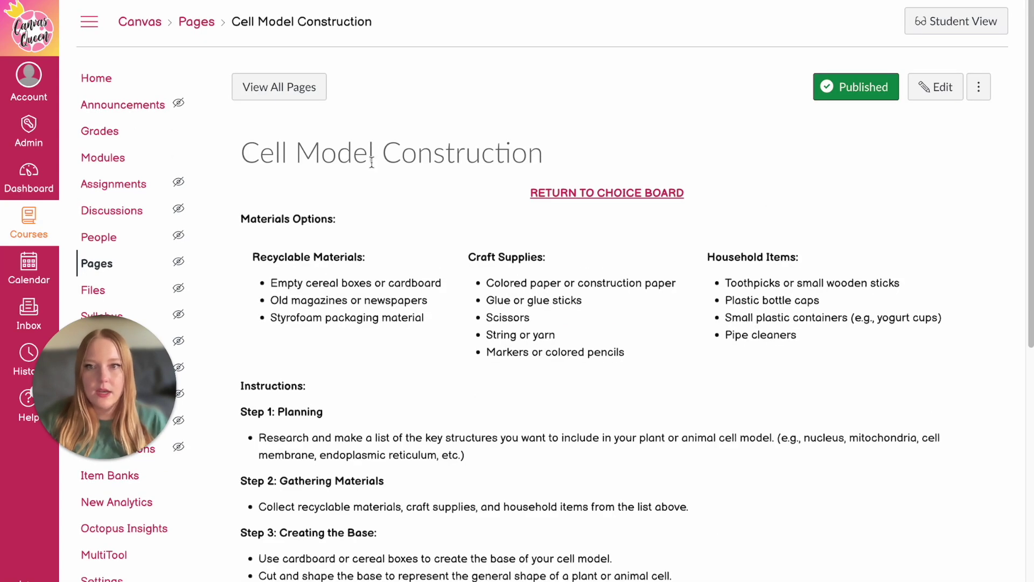
pyautogui.scroll(-1, 468, 295)
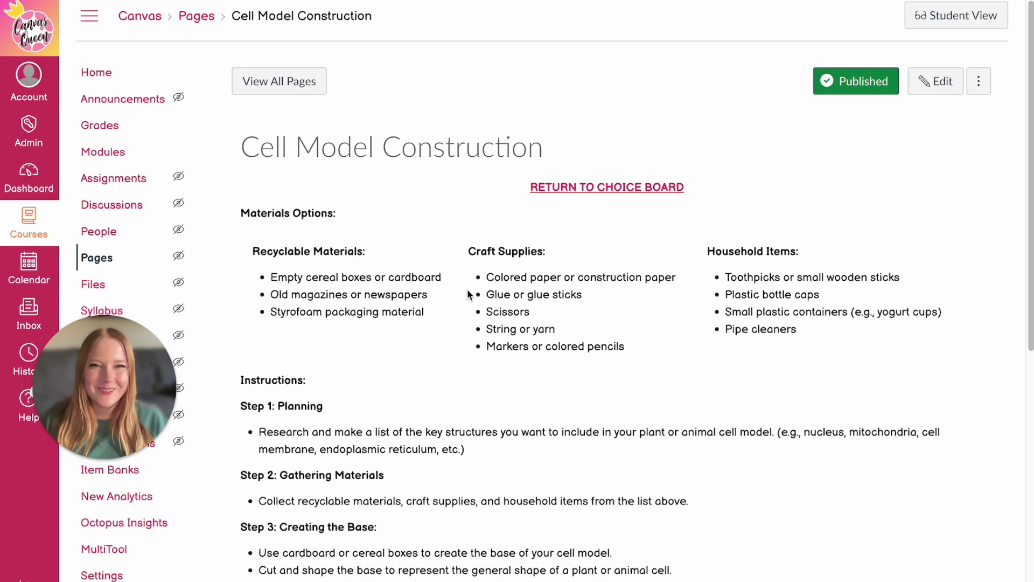
pyautogui.scroll(-8, 468, 294)
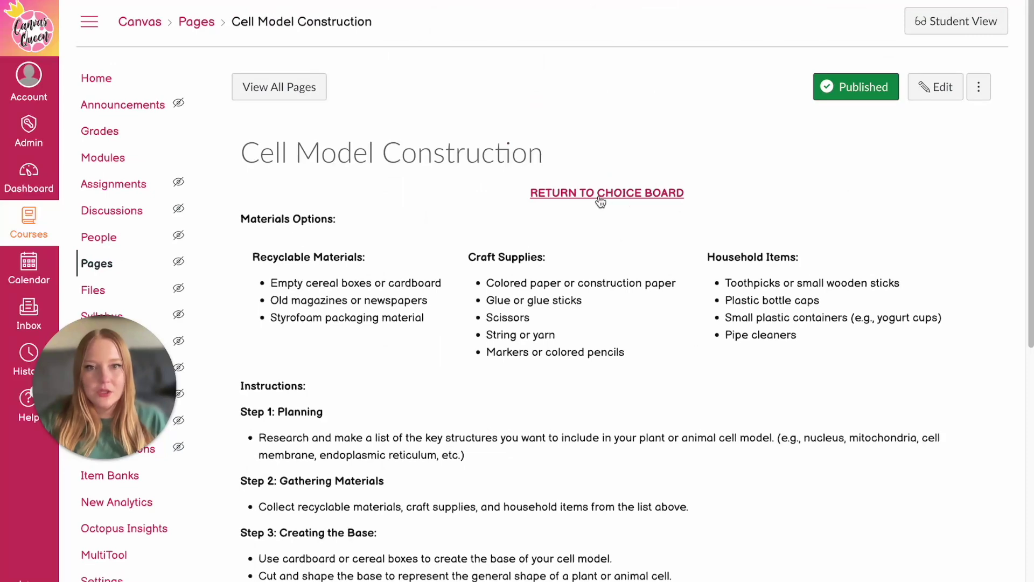
pyautogui.click(599, 198)
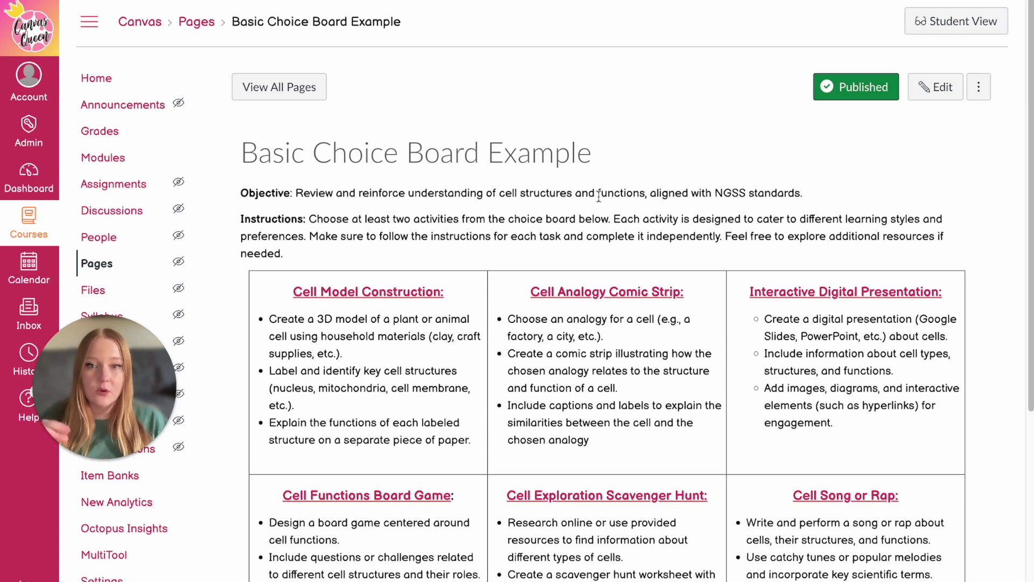
# Step: Test the Cell Analogy Comic Strip and Interactive Digital Presentation links, and follow the presentation page's submission link
pyautogui.click(598, 293)
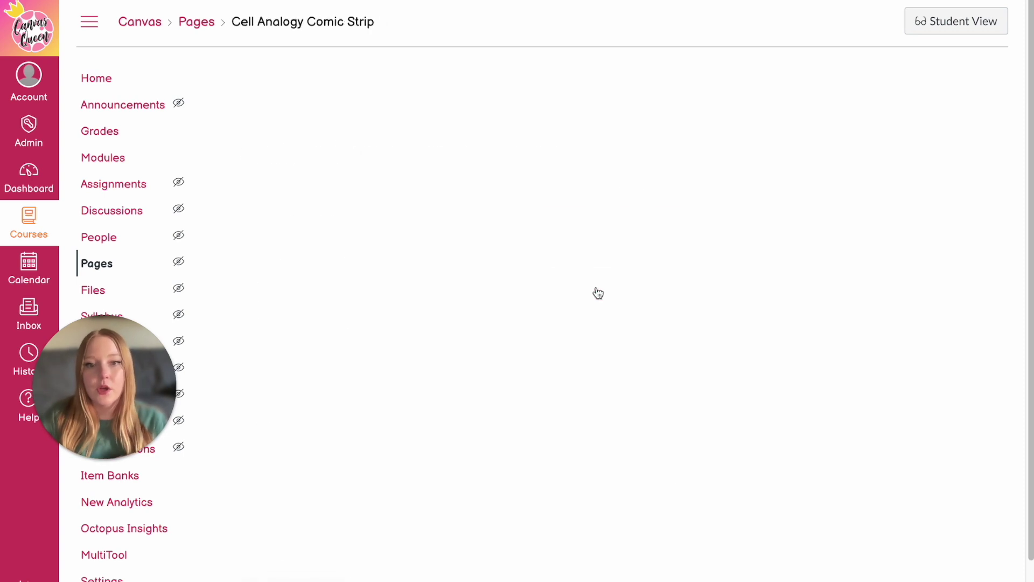
pyautogui.click(599, 193)
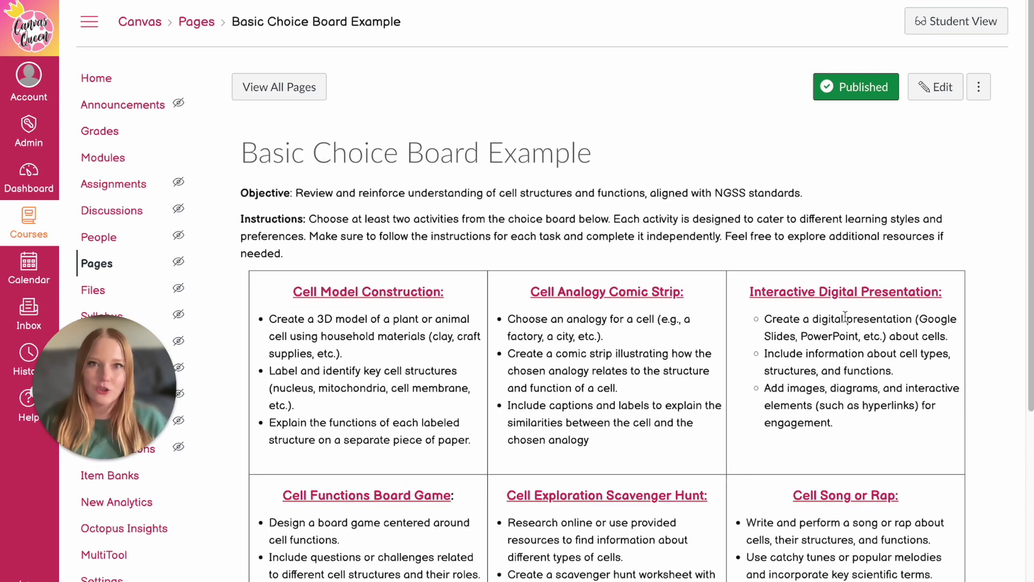
pyautogui.click(835, 299)
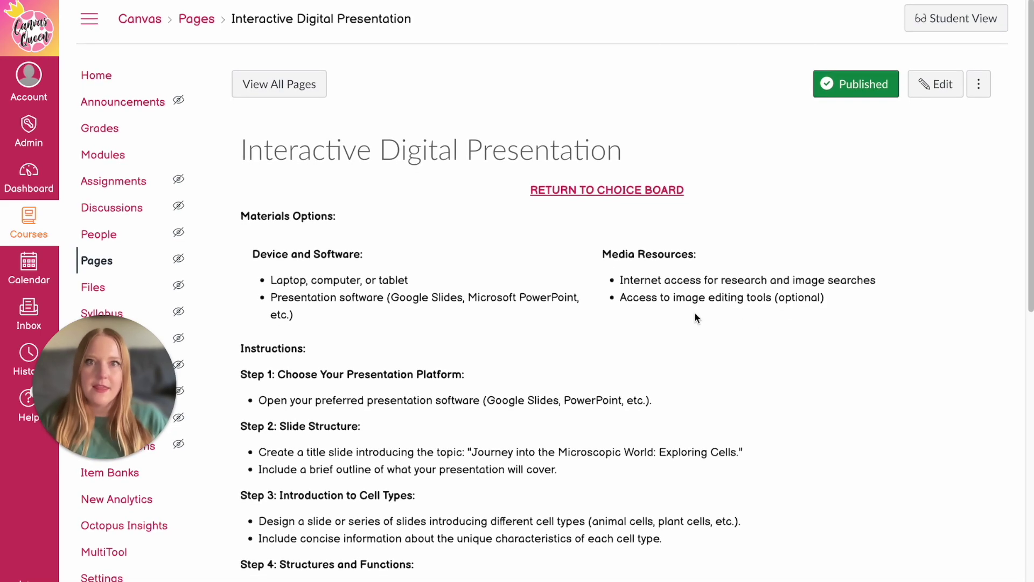
pyautogui.scroll(-10, 697, 317)
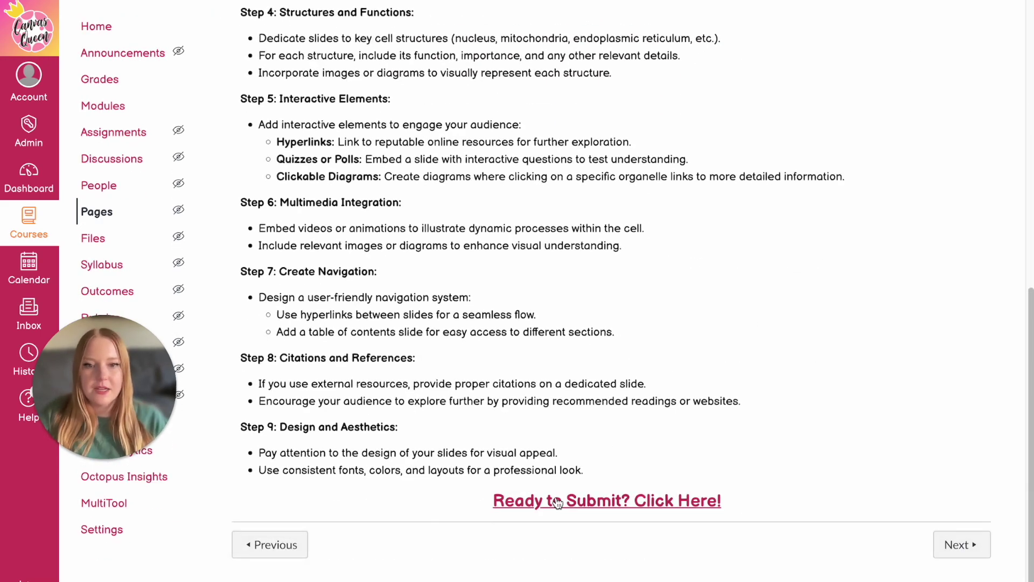
pyautogui.click(558, 502)
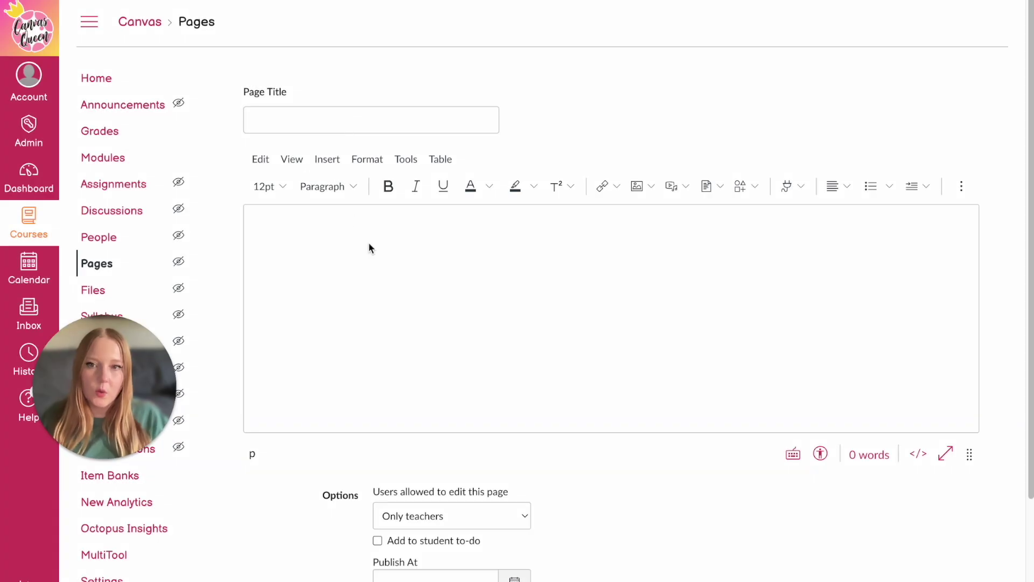
# Step: Insert a table with two columns and two rows in the new blank page and center the content of its cells
pyautogui.click(355, 232)
pyautogui.click(327, 161)
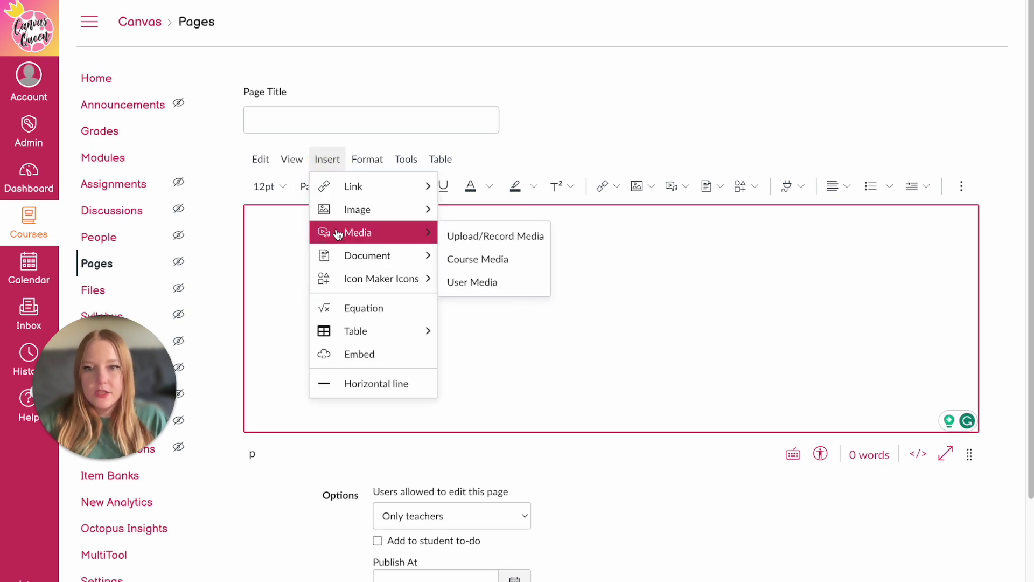
pyautogui.click(455, 332)
pyautogui.moveTo(470, 226); pyautogui.dragTo(669, 242)
pyautogui.click(835, 186)
pyautogui.click(858, 238)
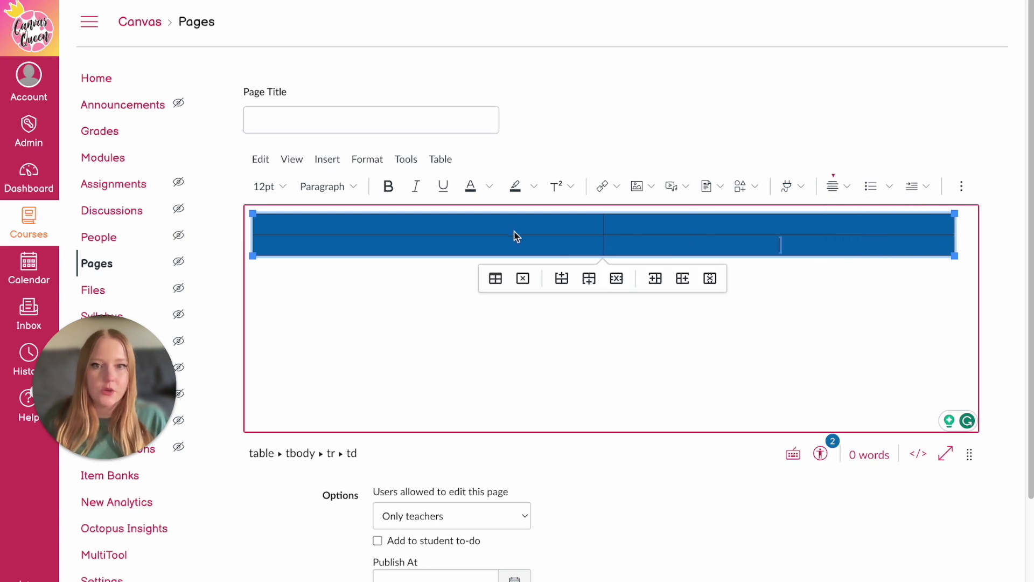
# Step: Fill the table cells with Option 1, Option 2, Option 3 and Option 4, and open the link choices for the Option 1 text
pyautogui.click(506, 225)
pyautogui.write('Option 1')
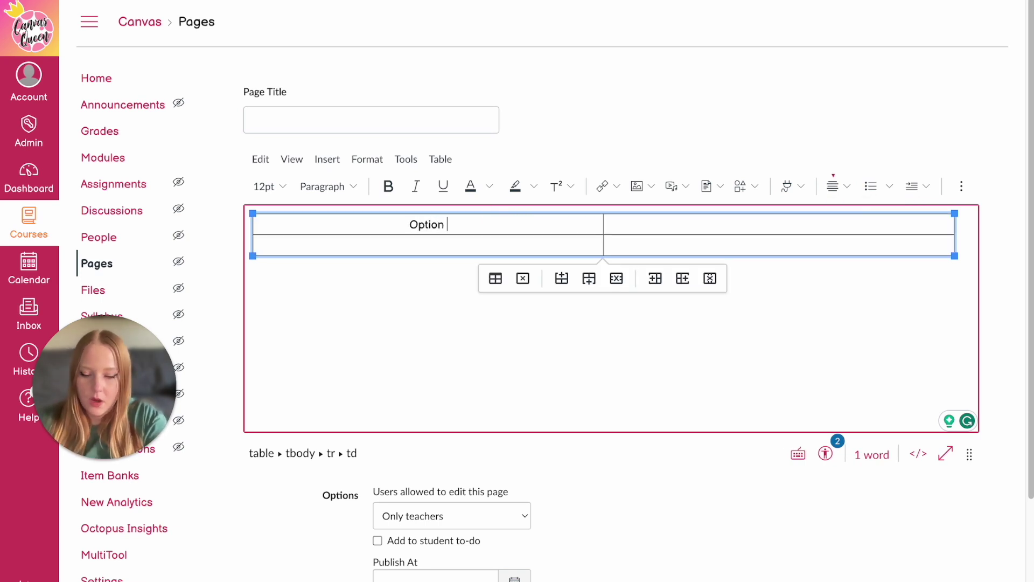
pyautogui.press('Tab')
pyautogui.write('Option 2')
pyautogui.press('Tab')
pyautogui.write('Option 3')
pyautogui.press('Tab')
pyautogui.write('Option 4')
pyautogui.tripleClick(474, 222)
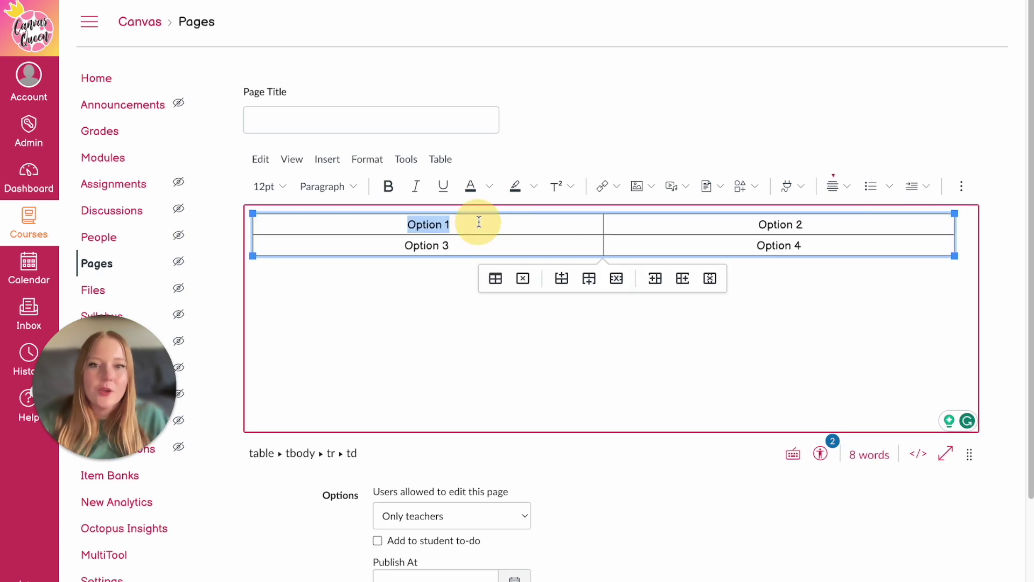
pyautogui.click(616, 187)
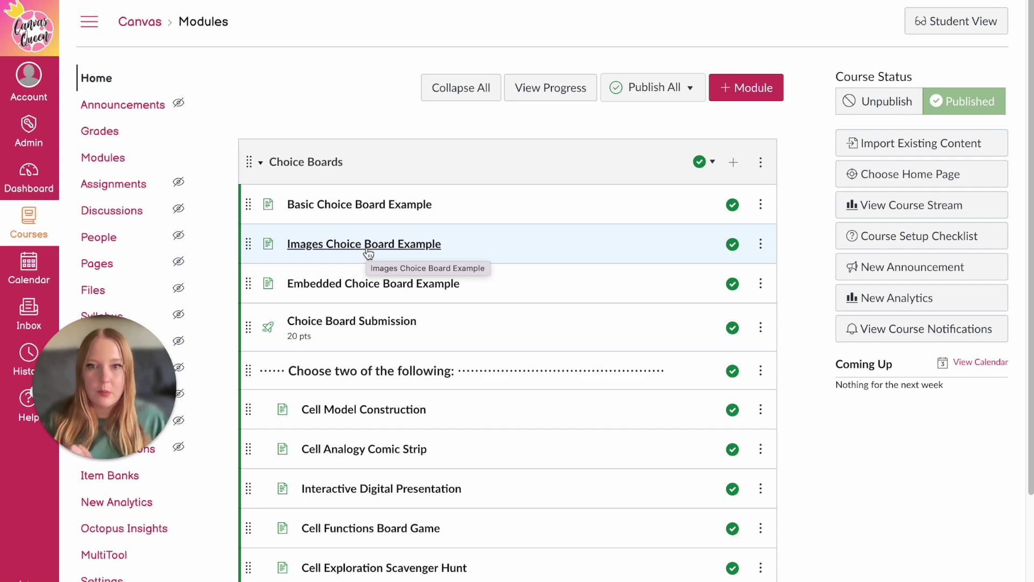
# Step: Open the Images Choice Board Example page for editing
pyautogui.click(367, 249)
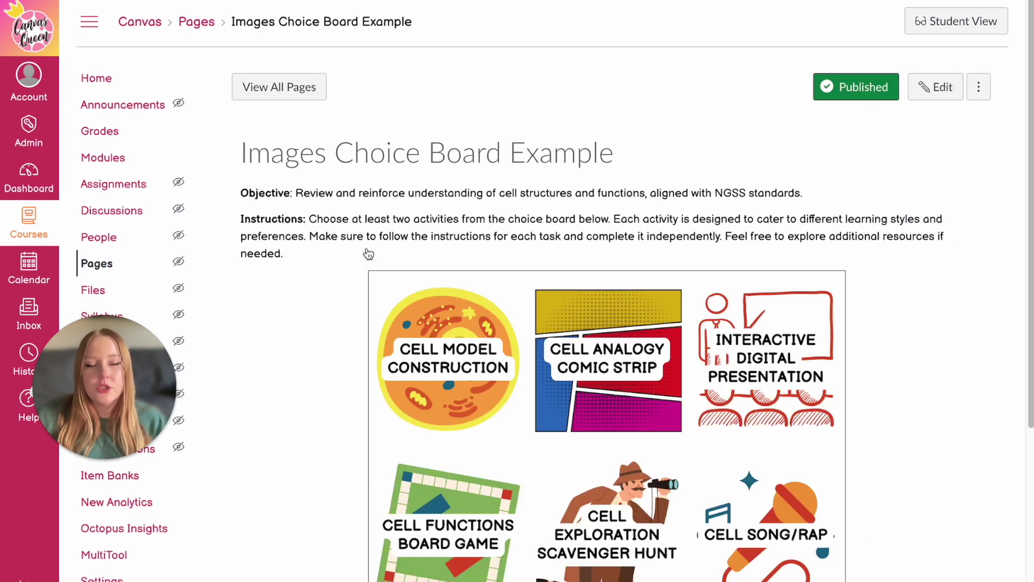
pyautogui.click(937, 87)
pyautogui.scroll(-3, 947, 317)
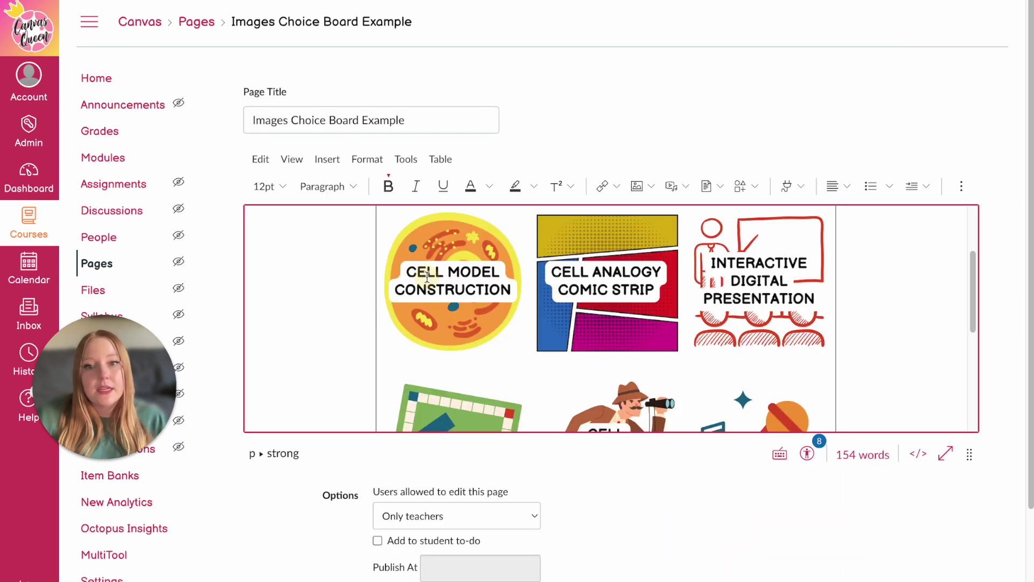
# Step: Select the Cell Model Construction, Cell Analogy Comic Strip and Interactive Digital Presentation images individually to inspect their link and image options
pyautogui.click(427, 278)
pyautogui.click(563, 272)
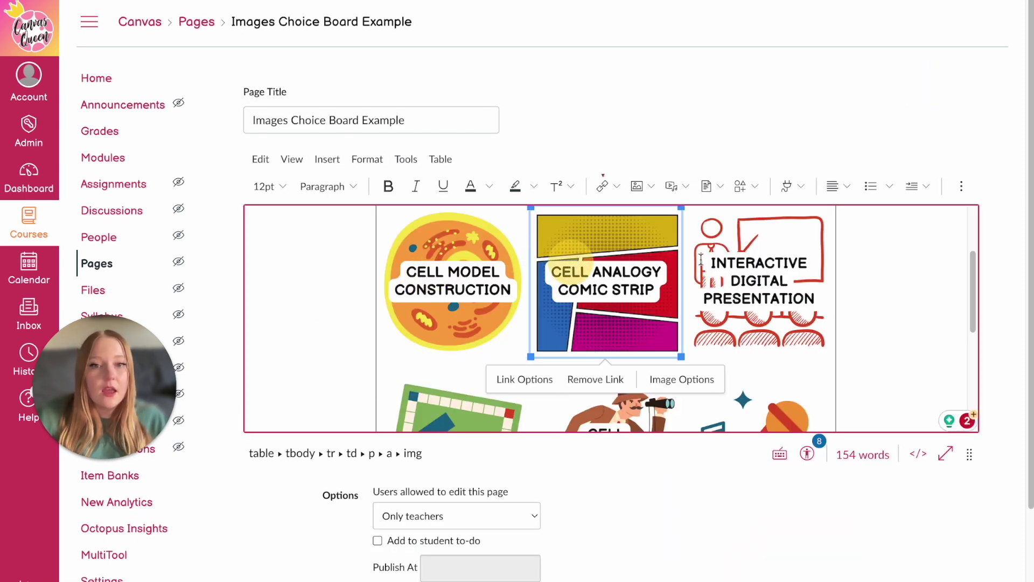
pyautogui.click(756, 264)
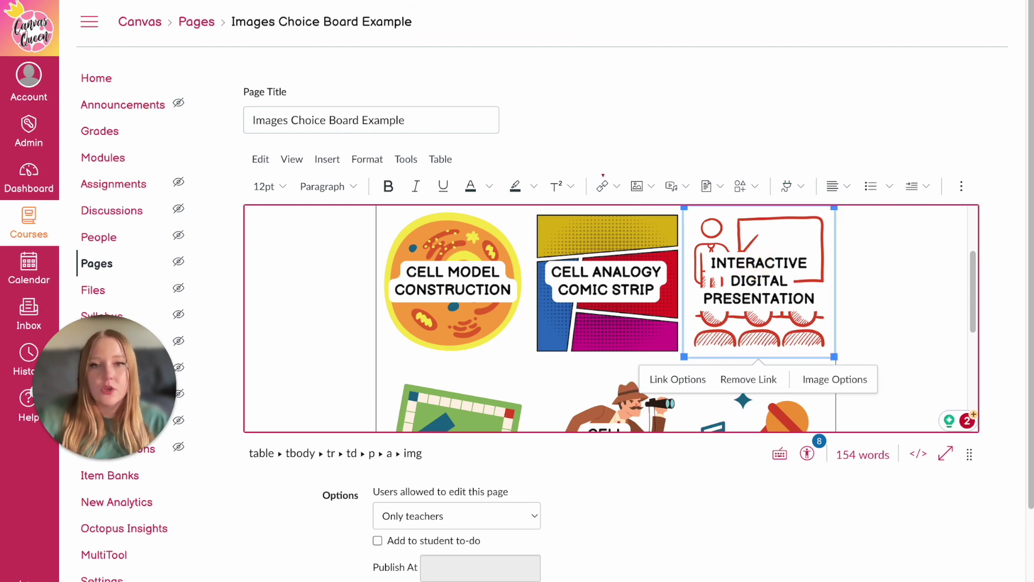
pyautogui.scroll(3, 312, 404)
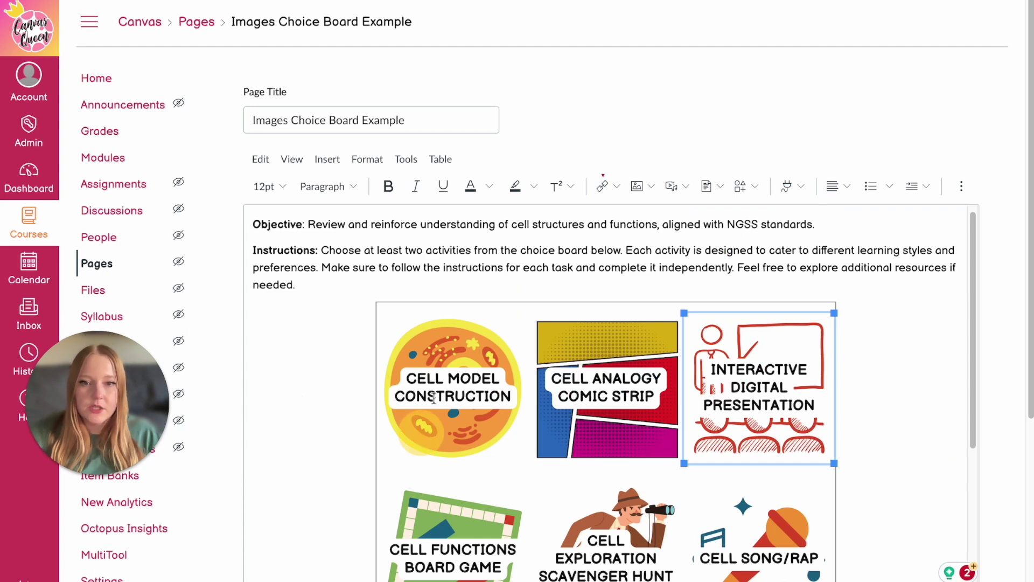
pyautogui.click(447, 372)
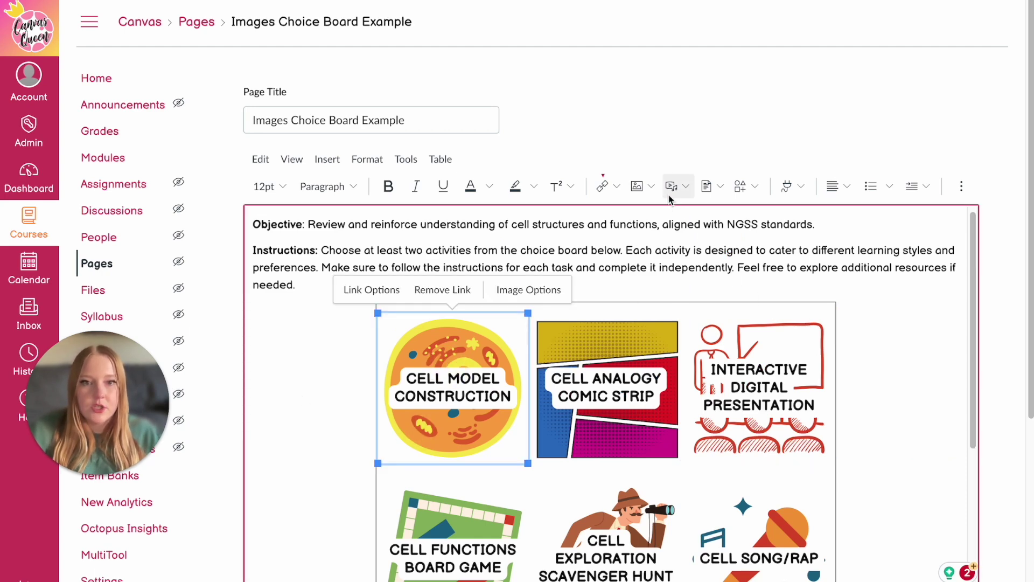
# Step: Try placing the course images 5.png and 6.png in the choice board's Cell Model Construction cell
pyautogui.click(652, 186)
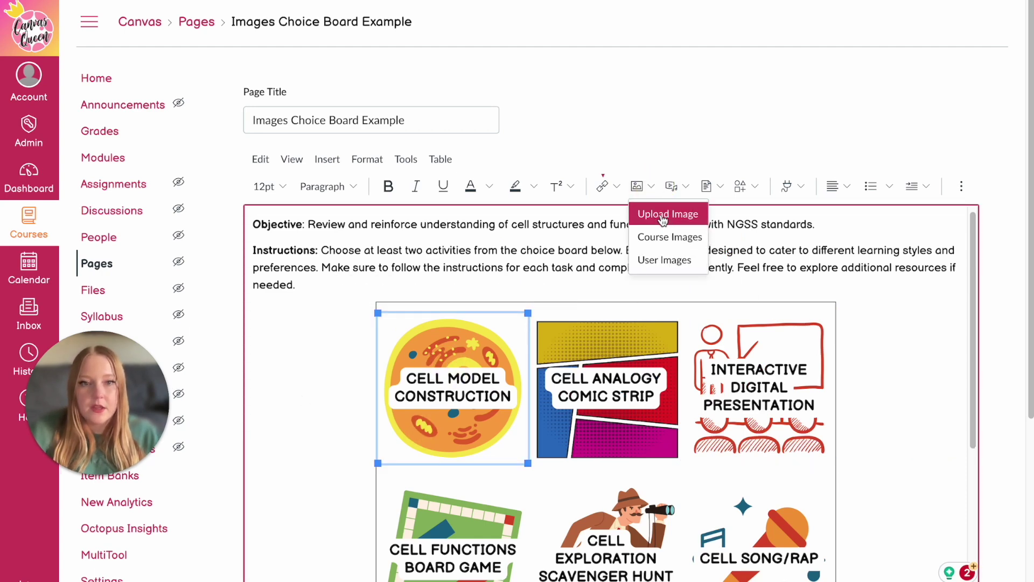
pyautogui.click(669, 237)
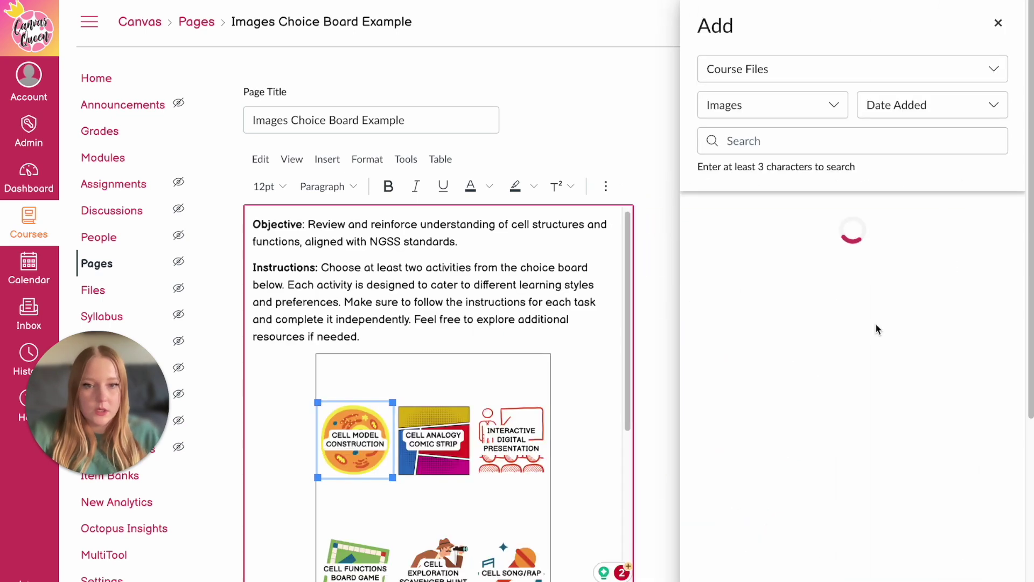
pyautogui.click(802, 255)
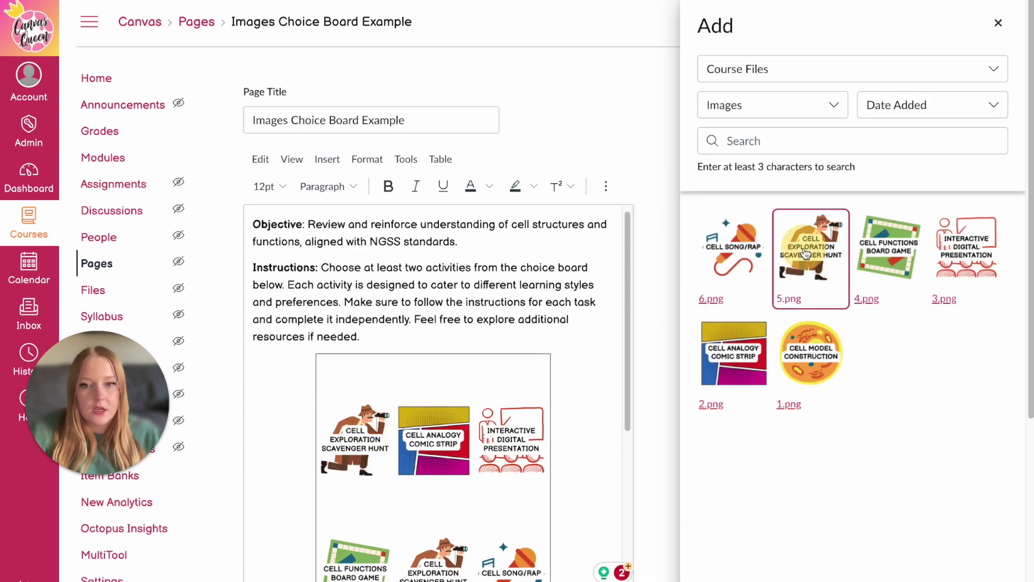
pyautogui.click(734, 255)
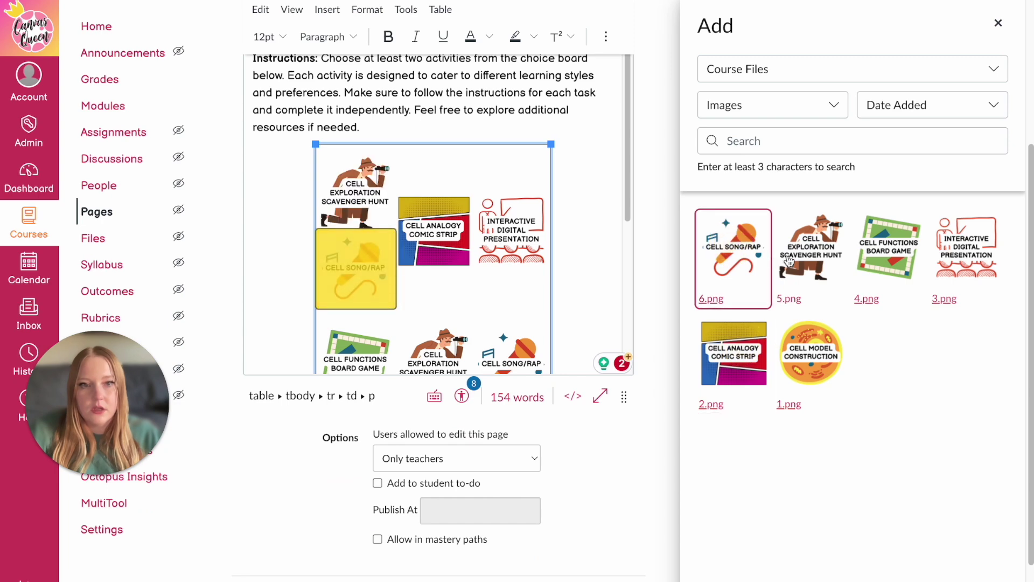
pyautogui.click(356, 270)
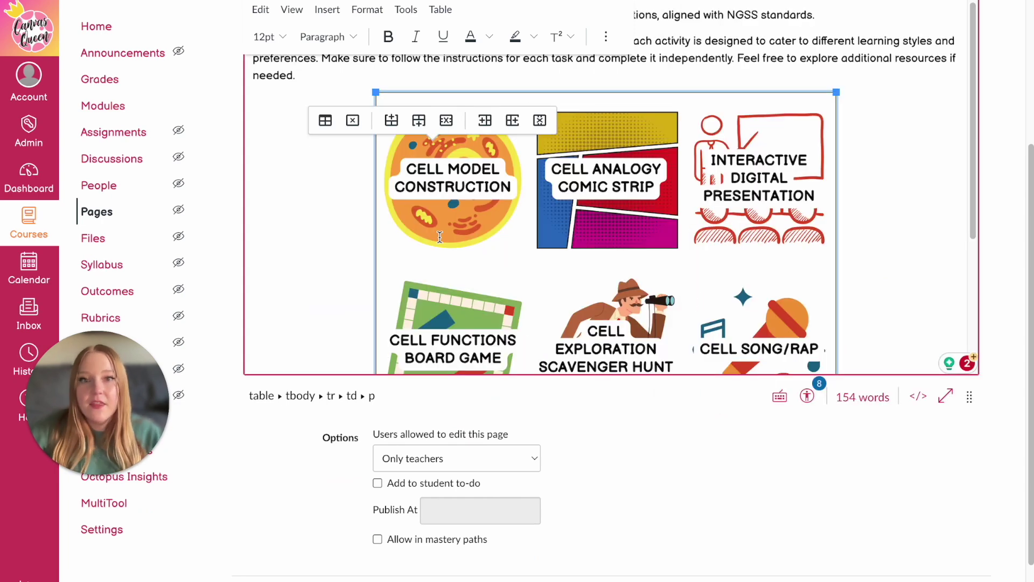
# Step: Link the Cell Model Construction image to the Cell Model Construction course page
pyautogui.click(452, 202)
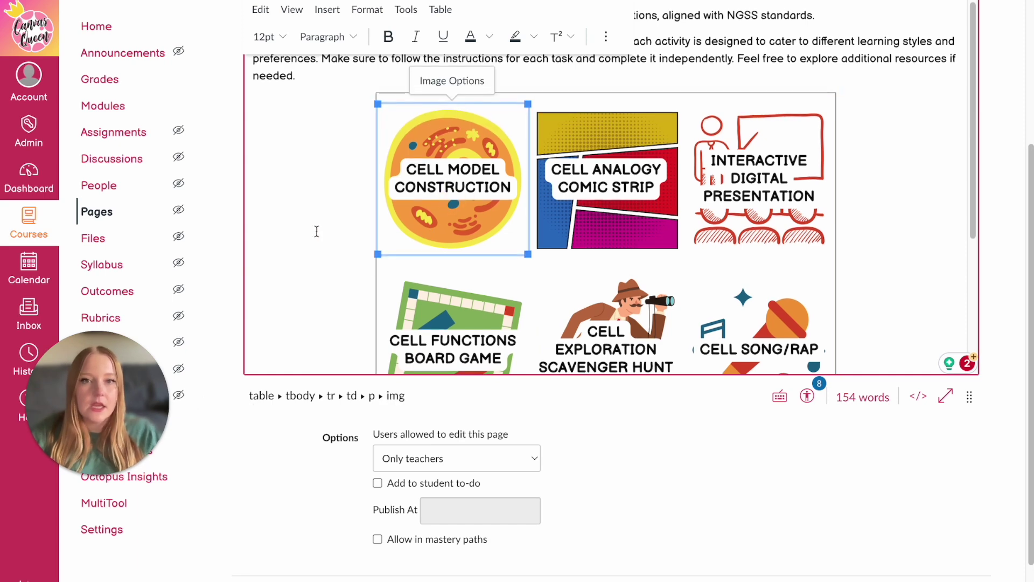
pyautogui.scroll(3, 598, 59)
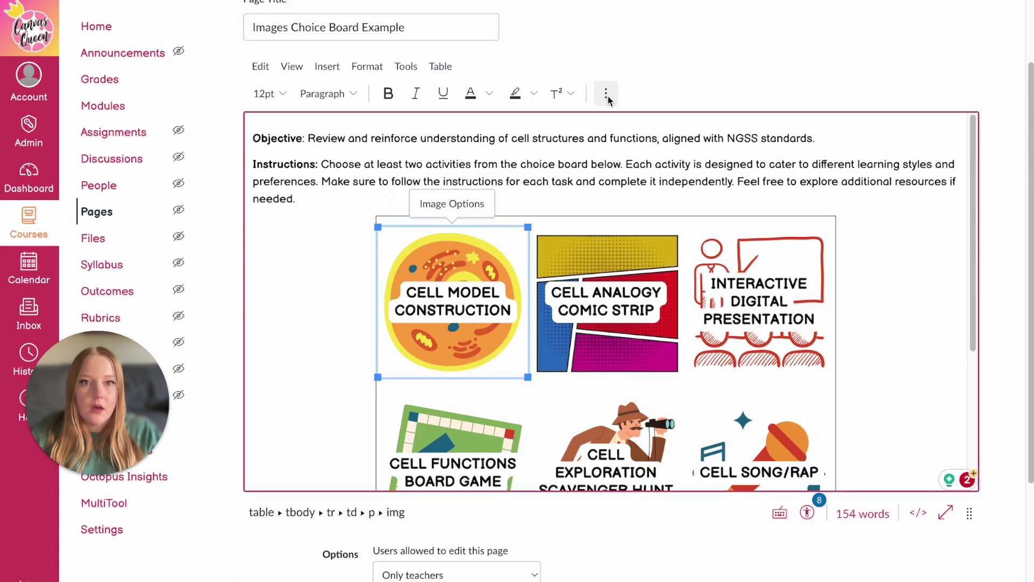
pyautogui.click(605, 93)
pyautogui.click(603, 93)
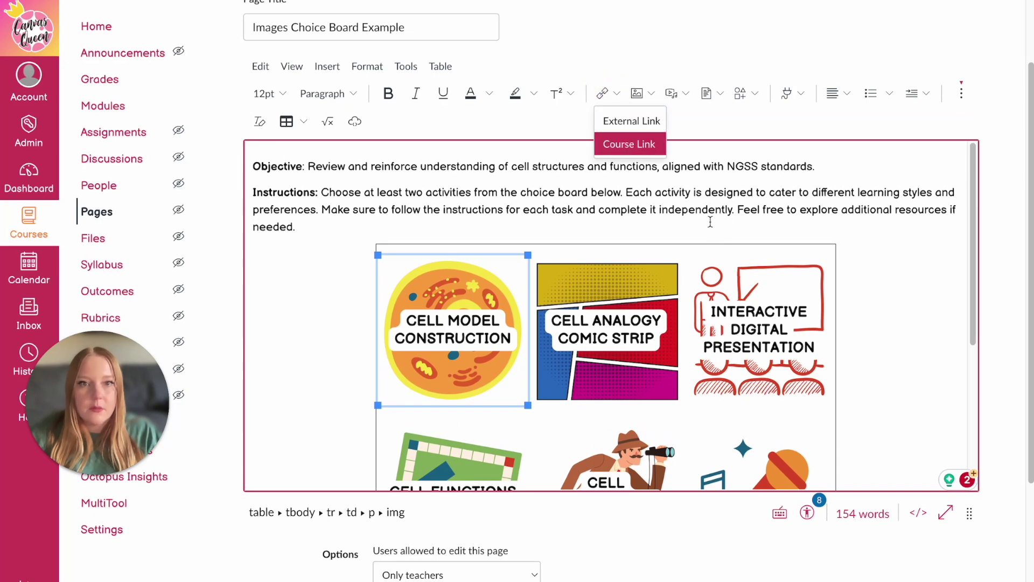
pyautogui.click(664, 146)
pyautogui.click(697, 179)
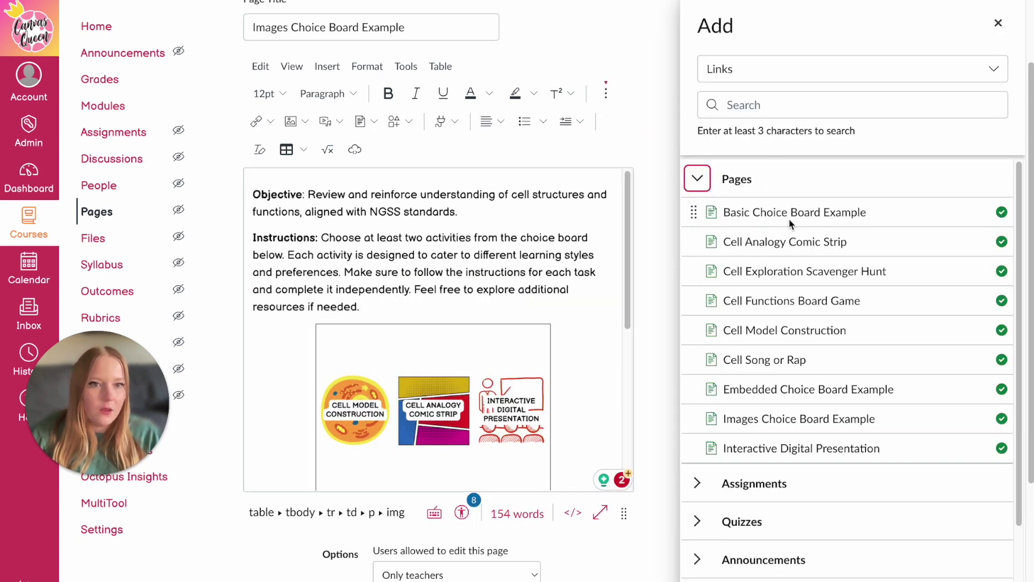
pyautogui.click(787, 332)
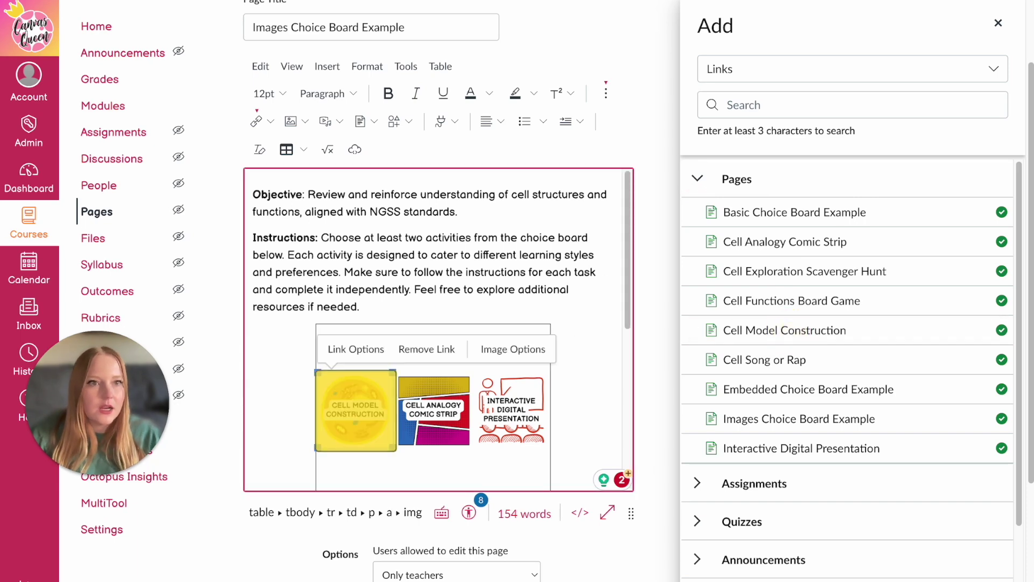
pyautogui.click(998, 22)
pyautogui.scroll(-3, 901, 297)
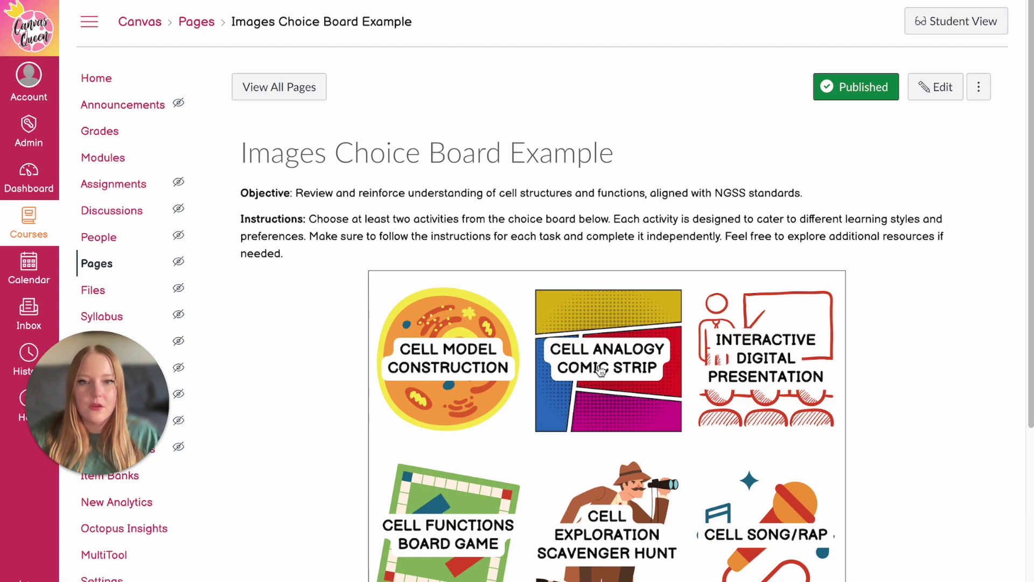
# Step: Test the Cell Model Construction image link on the Images Choice Board Example page and look through the page it opens
pyautogui.click(486, 352)
pyautogui.scroll(-6, 554, 464)
pyautogui.scroll(6, 589, 275)
pyautogui.click(578, 194)
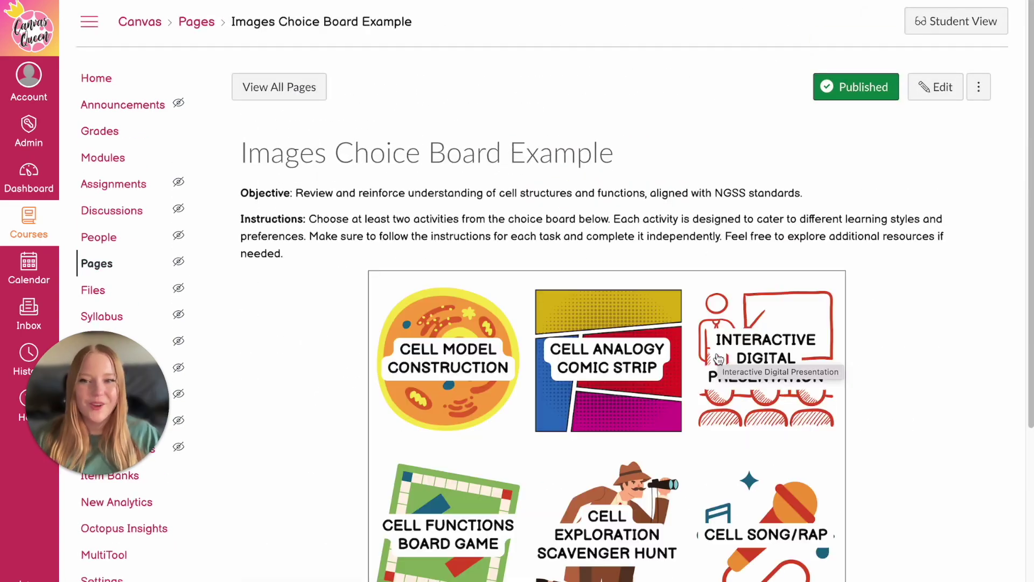
pyautogui.scroll(-4, 891, 386)
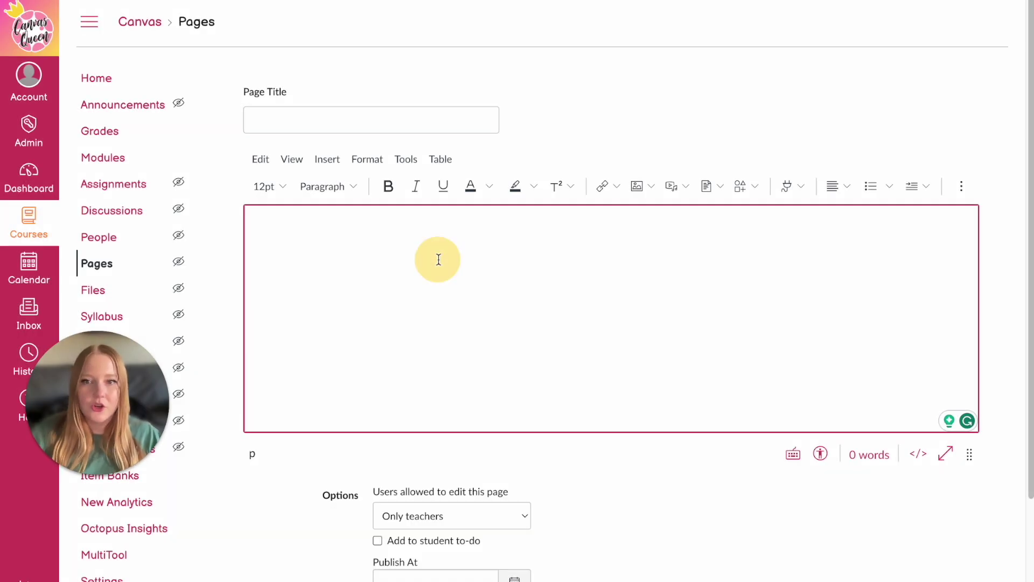
# Step: Insert a table with two columns and two rows in the new blank page
pyautogui.click(327, 159)
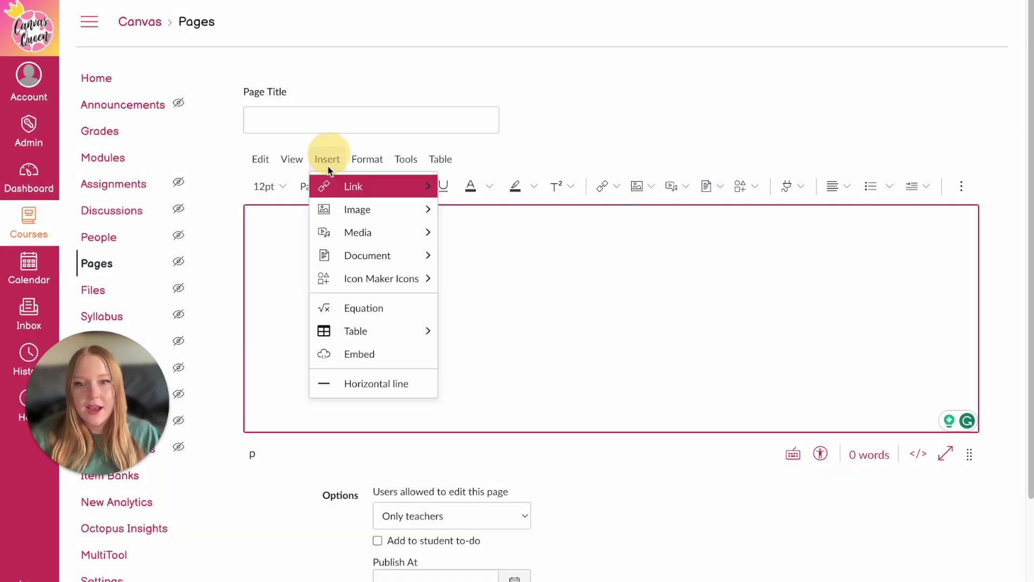
pyautogui.moveTo(355, 245)
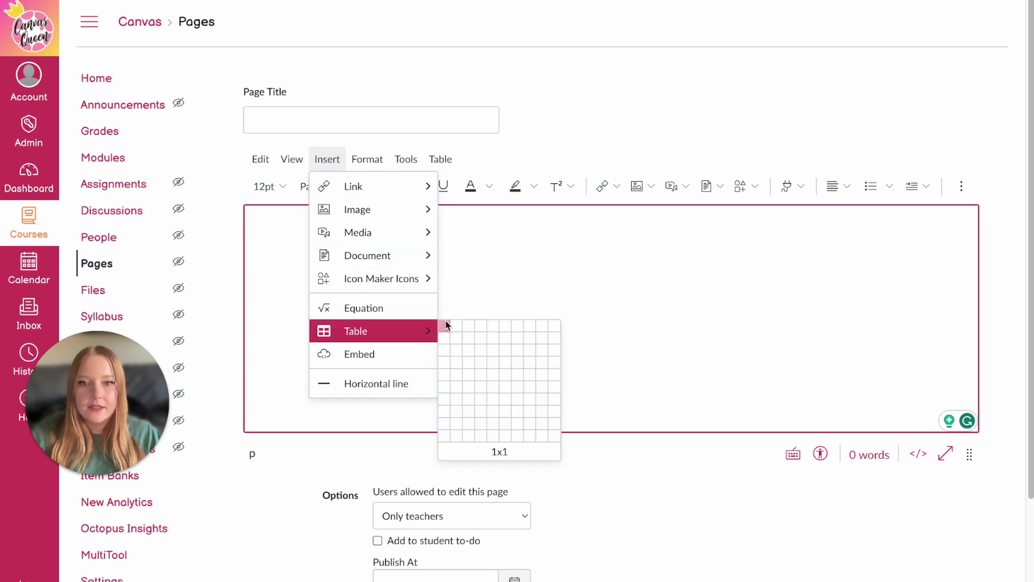
pyautogui.click(458, 337)
# Step: Fill the table cells with the Cell Song/Rap, Cell Exploration Scavenger Hunt, Cell Analogy Comic Strip and Interactive Digital Presentation course images
pyautogui.click(648, 185)
pyautogui.click(664, 235)
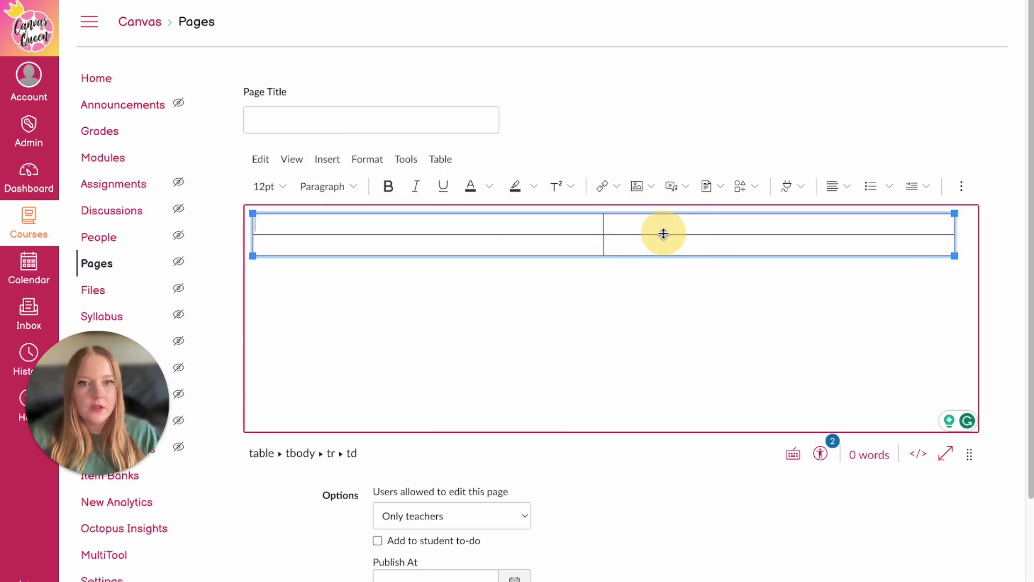
pyautogui.click(733, 253)
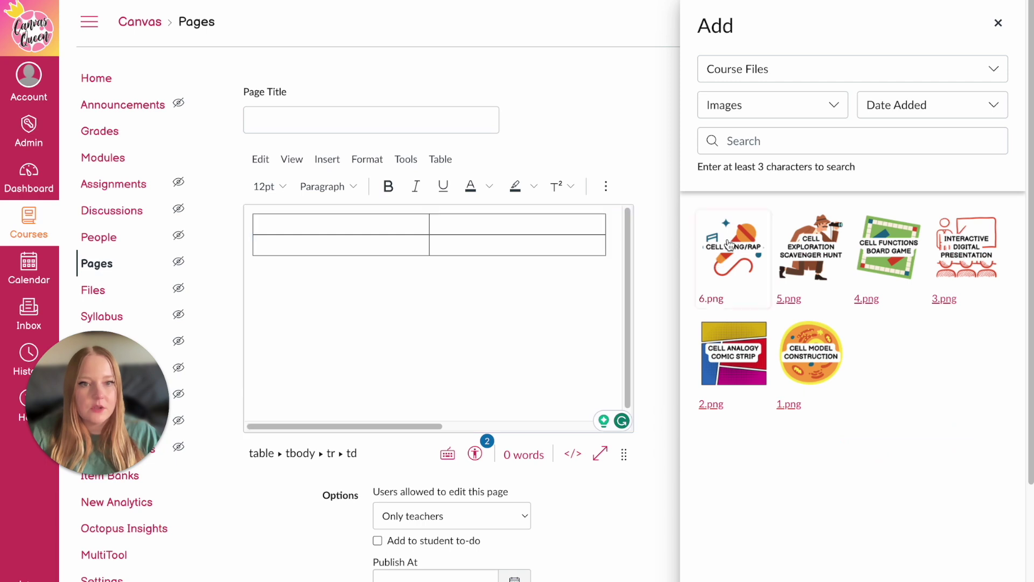
pyautogui.click(528, 96)
pyautogui.click(823, 259)
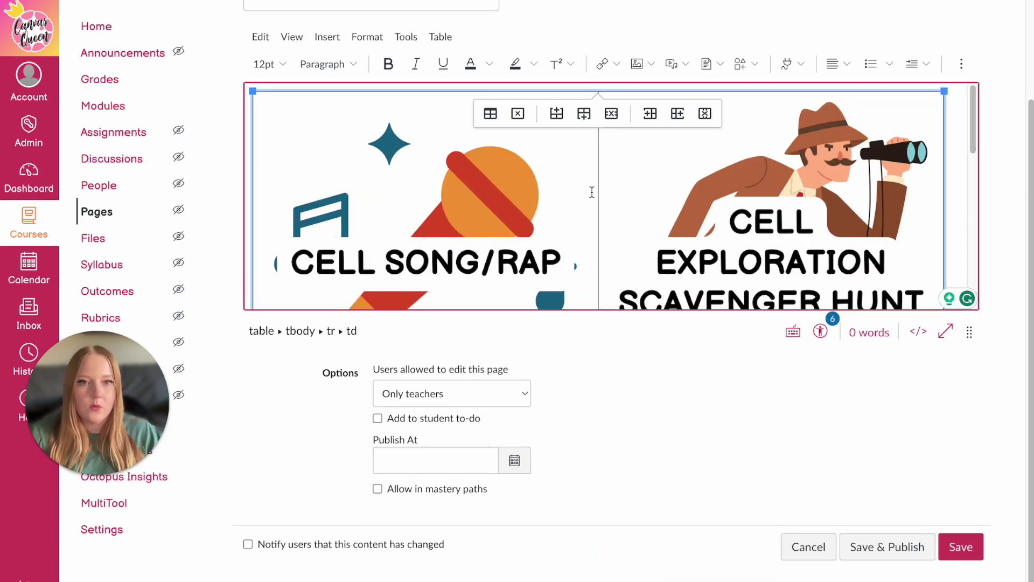
# Step: Link the Cell Song/Rap image to the Cell Functions Board Game course page
pyautogui.click(478, 185)
pyautogui.click(604, 64)
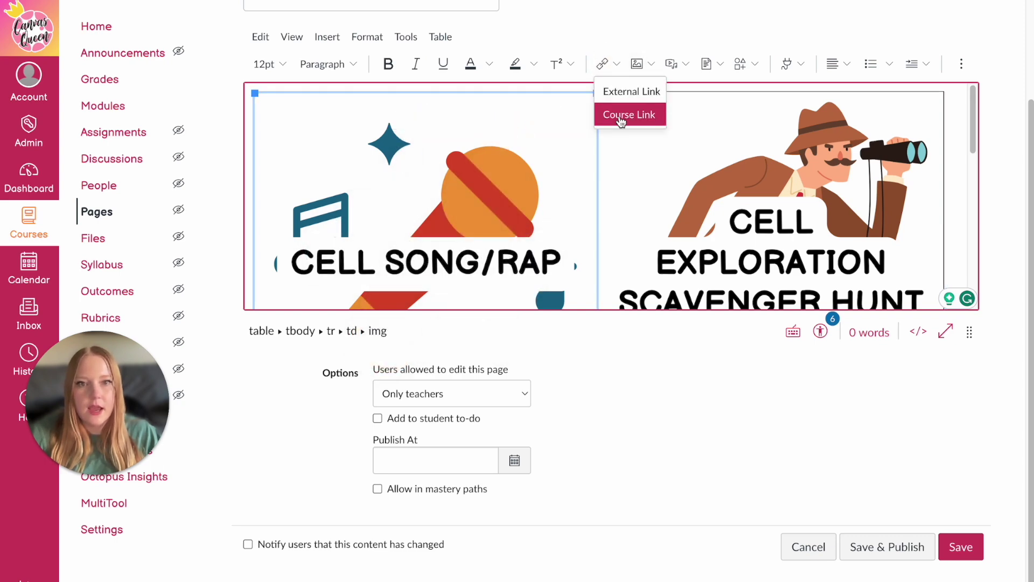
pyautogui.click(621, 121)
pyautogui.click(777, 302)
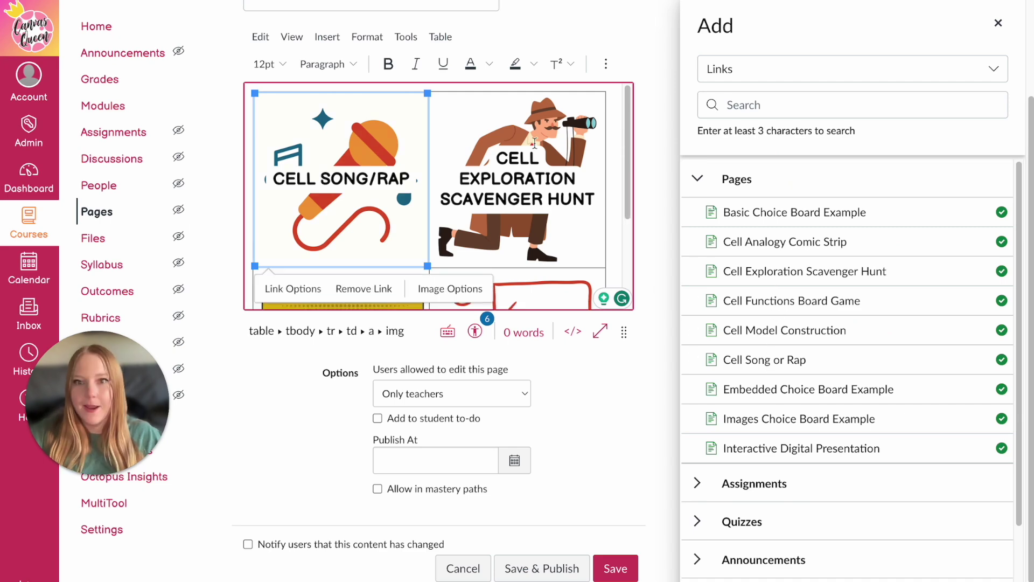
# Step: Save the new page with the title demo and shrink its image table
pyautogui.click(616, 568)
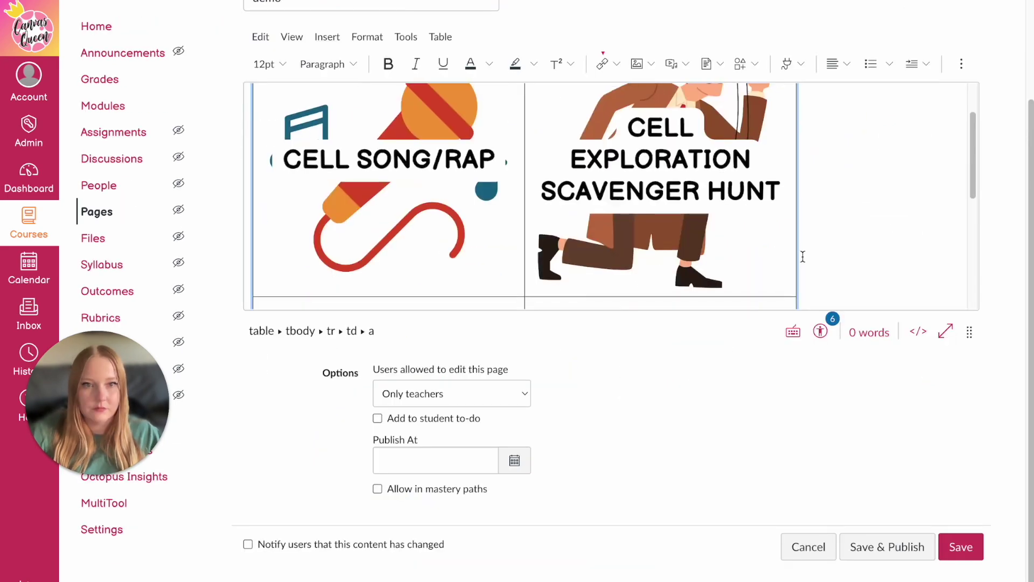
pyautogui.scroll(-5, 612, 197)
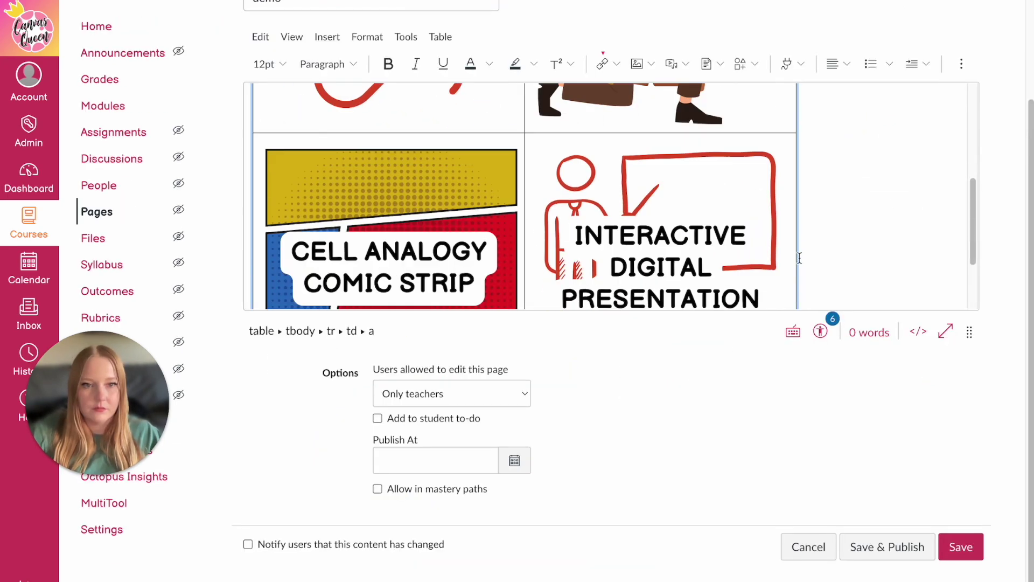
pyautogui.moveTo(797, 301); pyautogui.dragTo(658, 180)
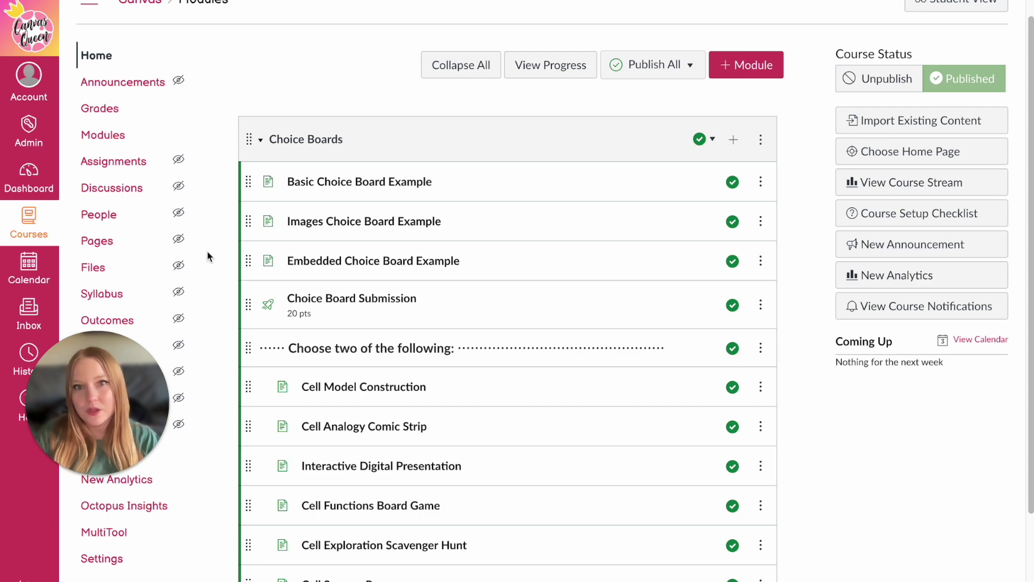
# Step: Open the Embedded Choice Board Example page from the Choice Boards module and look over its embedded activity board
pyautogui.click(290, 261)
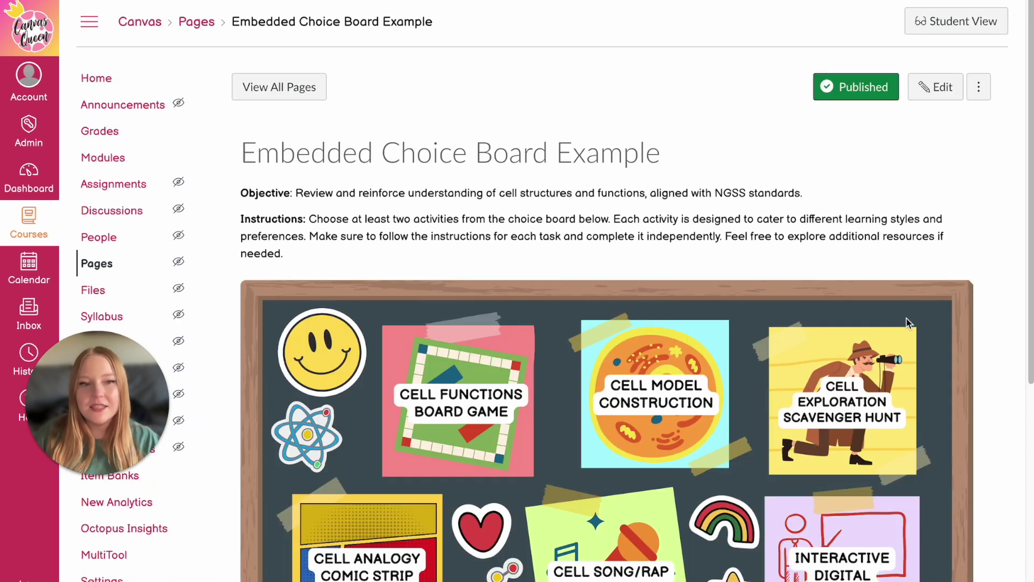
pyautogui.scroll(-3, 995, 340)
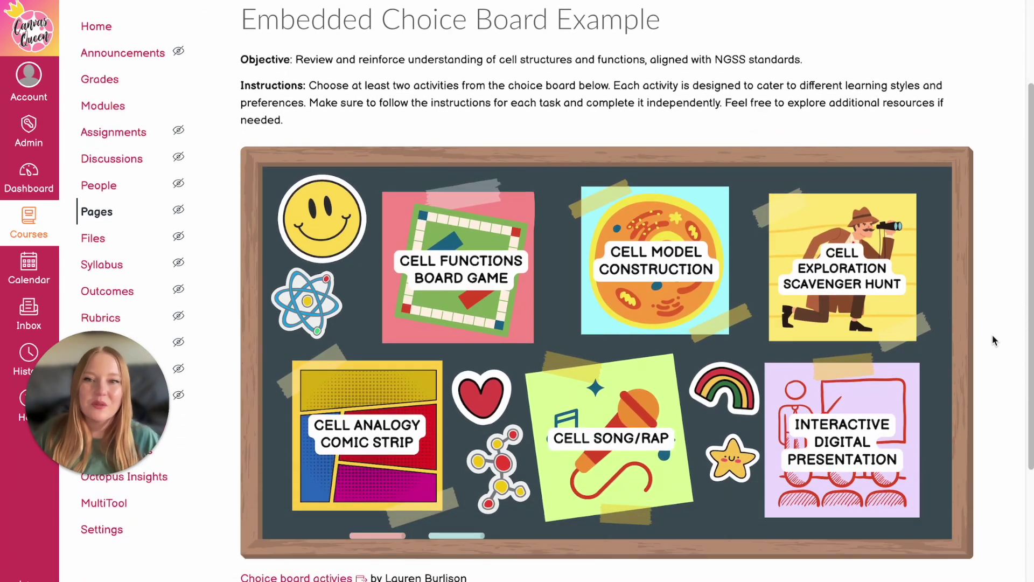
pyautogui.scroll(-1, 989, 335)
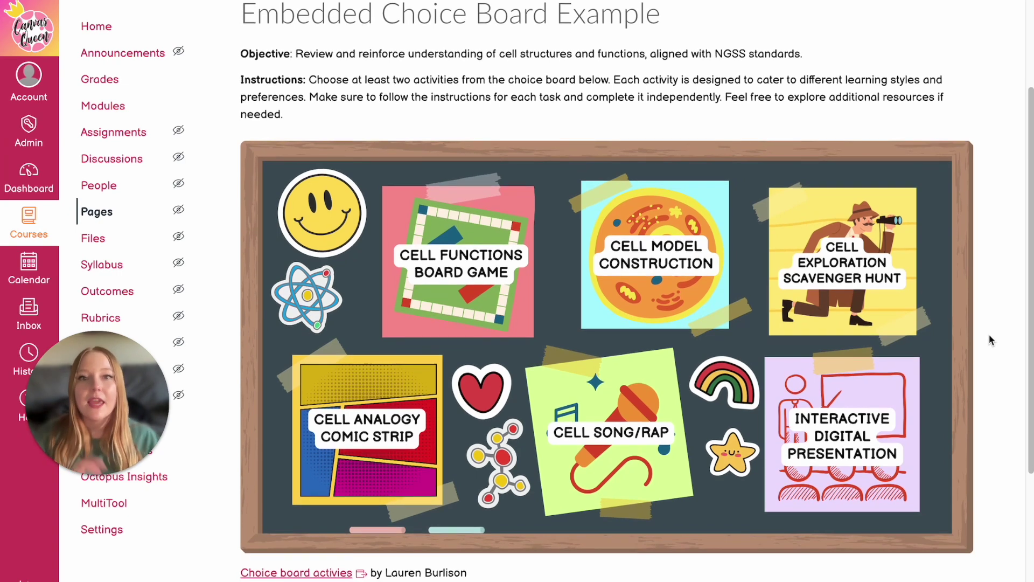
pyautogui.scroll(-2, 991, 339)
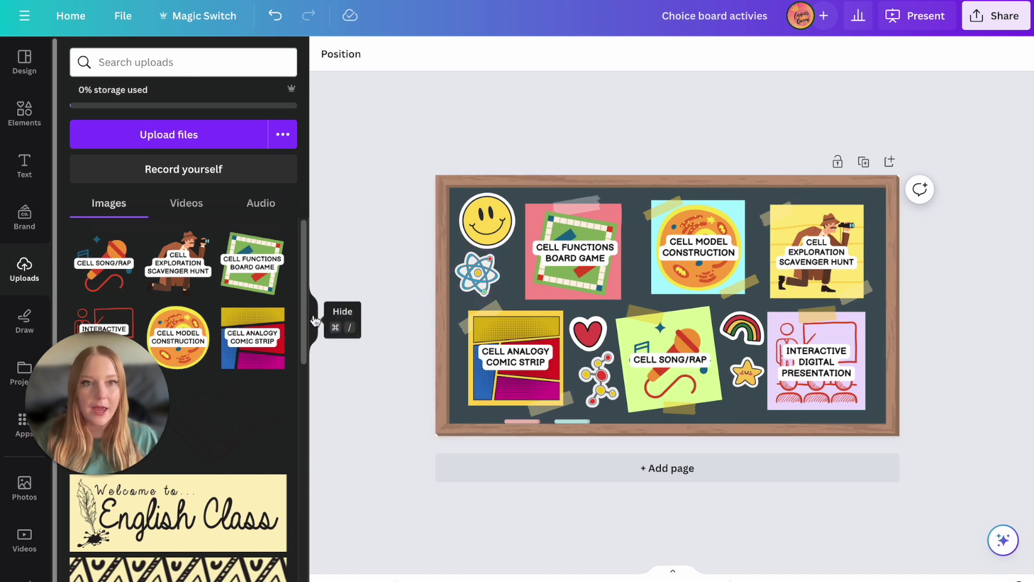
# Step: Switch to Canva to inspect the Cell Functions Board Game card, and follow that card's link from the embedded board in Canvas
pyautogui.click(564, 271)
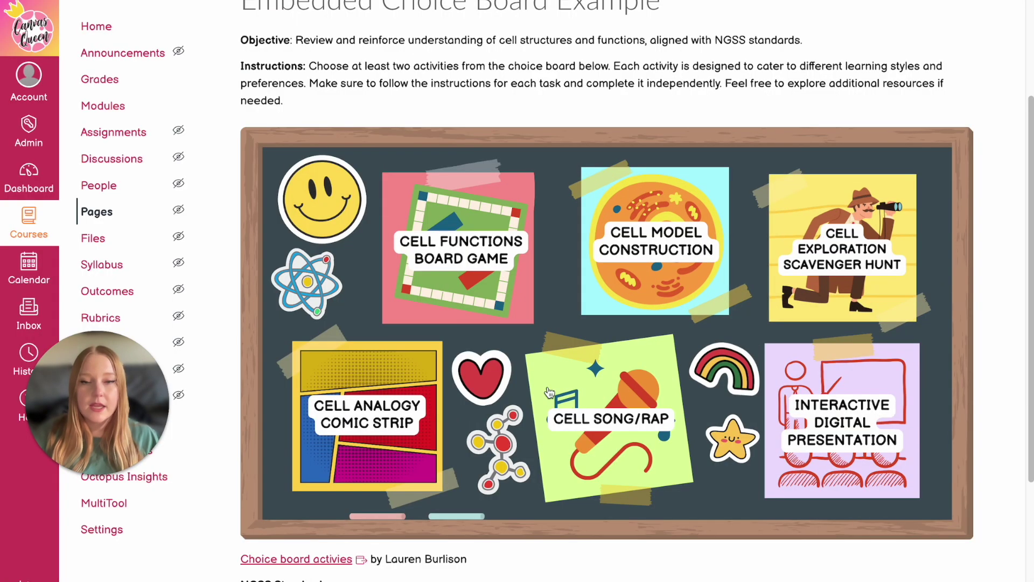
pyautogui.click(479, 270)
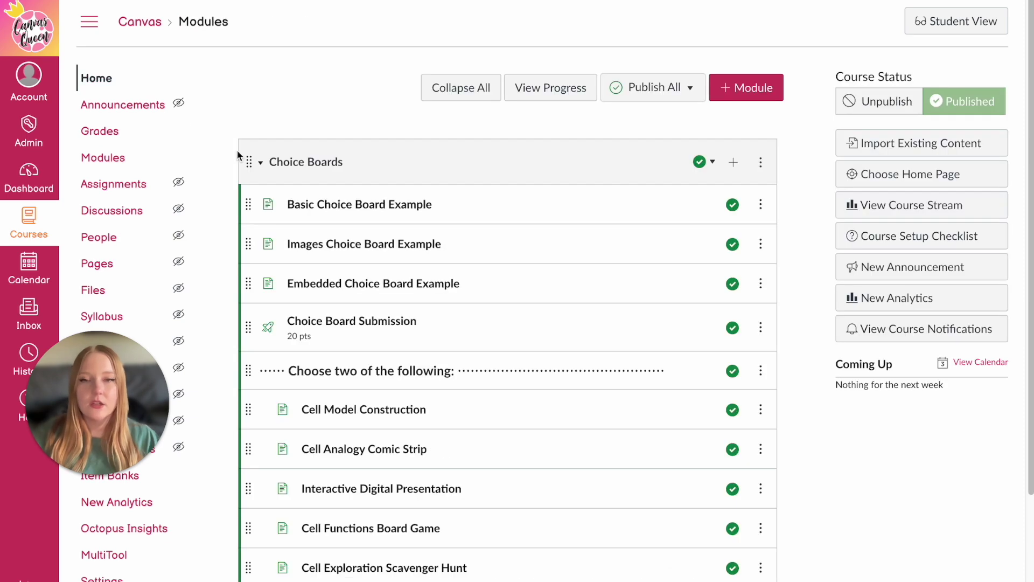
# Step: Inspect the browser's link actions for Cell Model Construction in the Choice Boards module
pyautogui.scroll(-2, 376, 316)
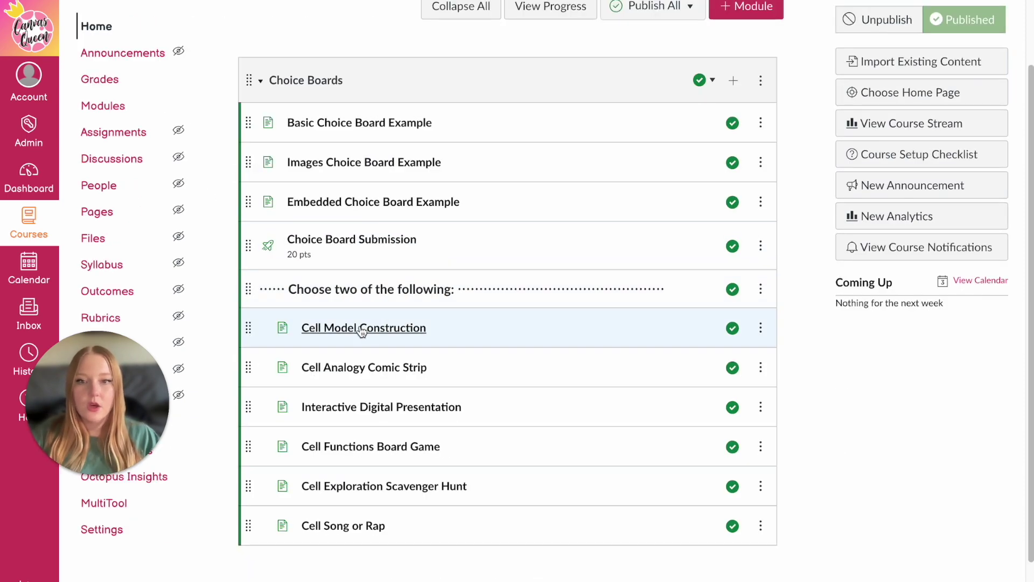
pyautogui.rightClick(325, 330)
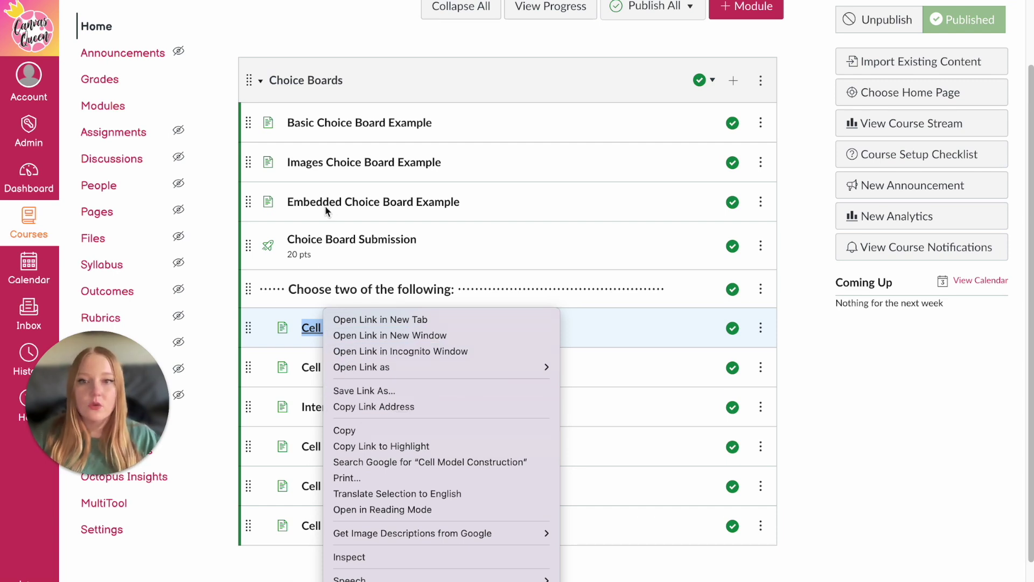
pyautogui.click(338, 169)
# Step: Open Basic Choice Board Example for editing and select the link address in the Cell Model Construction heading's link options
pyautogui.click(358, 121)
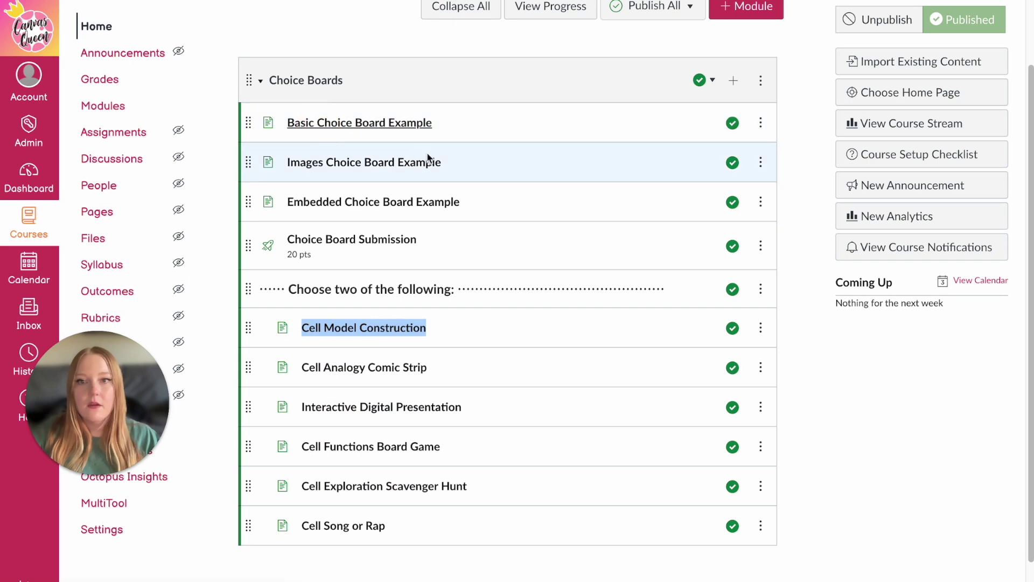
pyautogui.click(928, 96)
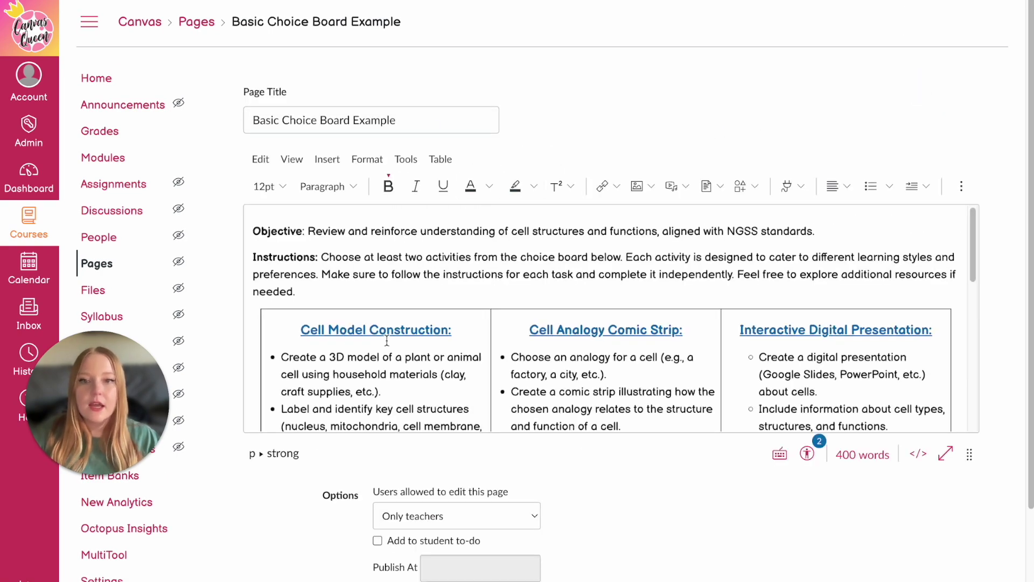
pyautogui.click(386, 330)
pyautogui.click(340, 297)
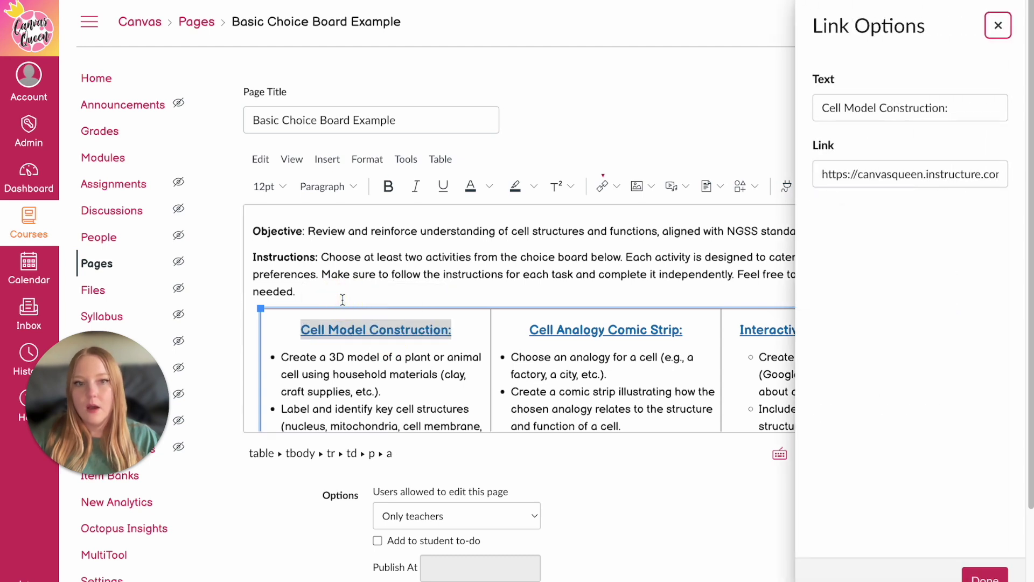
pyautogui.moveTo(820, 174); pyautogui.dragTo(996, 174)
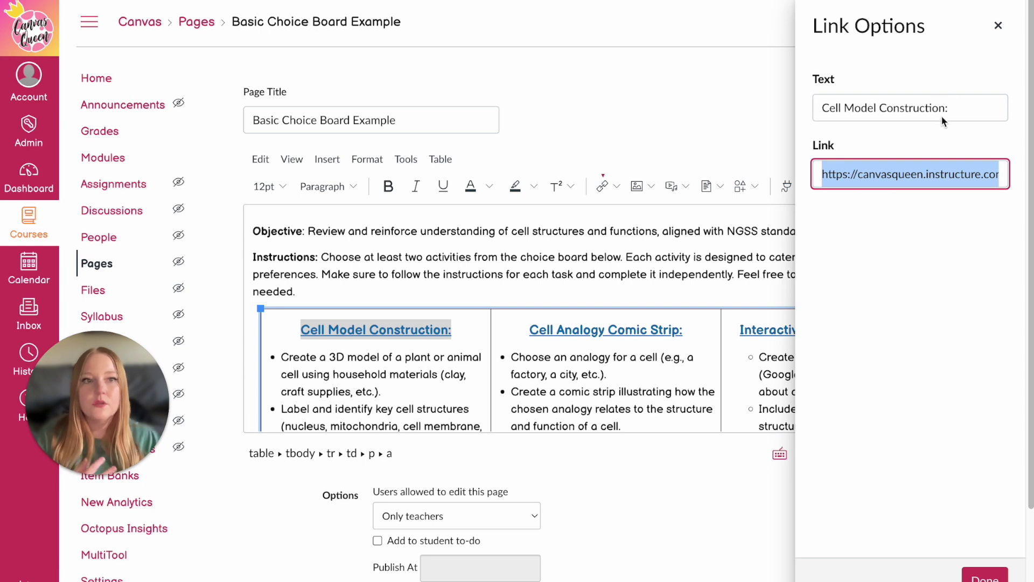
# Step: Close the link options and, in Canva, copy the HTML embed code of the Choice board activies design
pyautogui.click(997, 33)
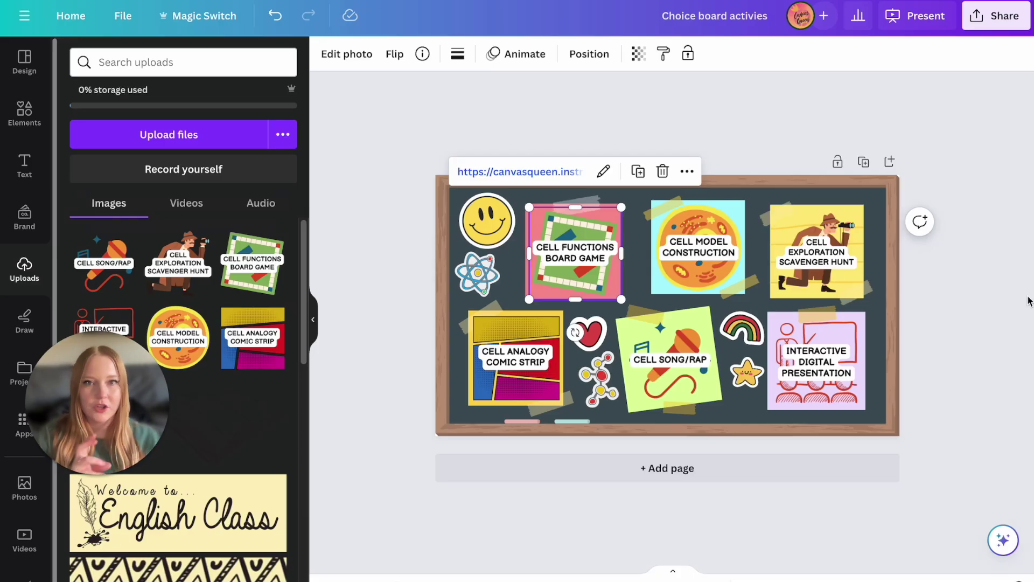
pyautogui.click(966, 165)
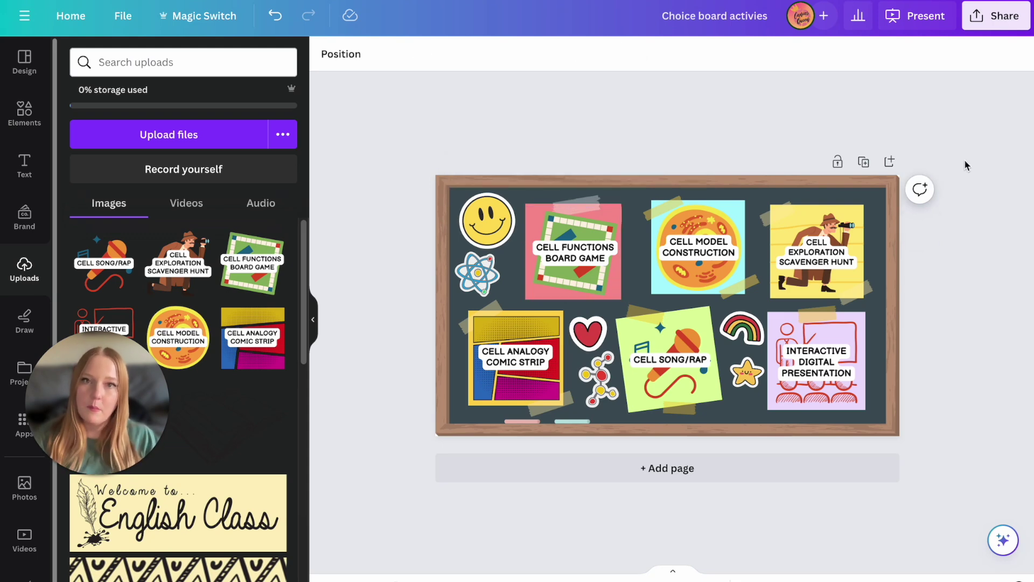
pyautogui.click(994, 25)
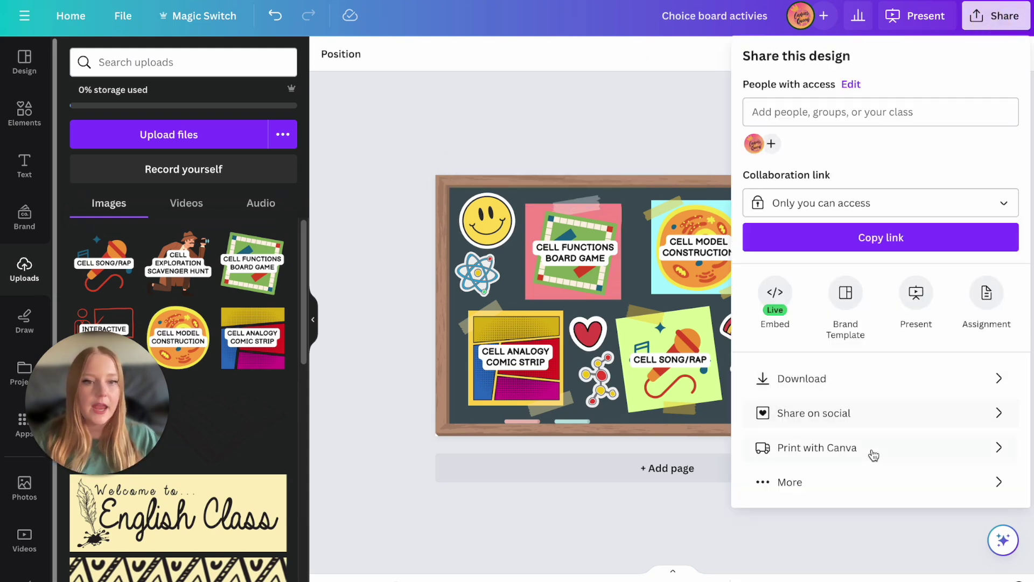
pyautogui.click(800, 492)
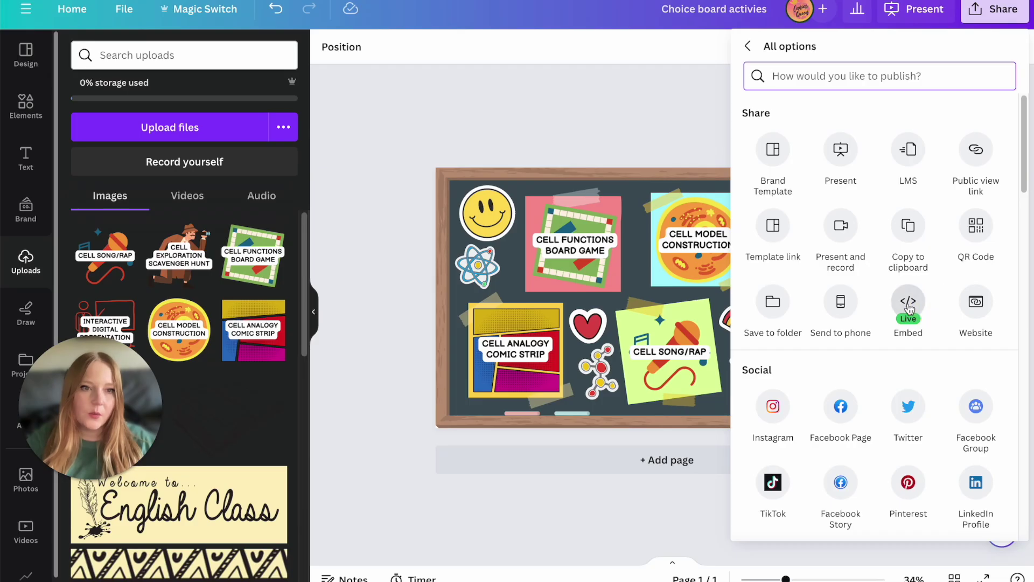
pyautogui.click(908, 302)
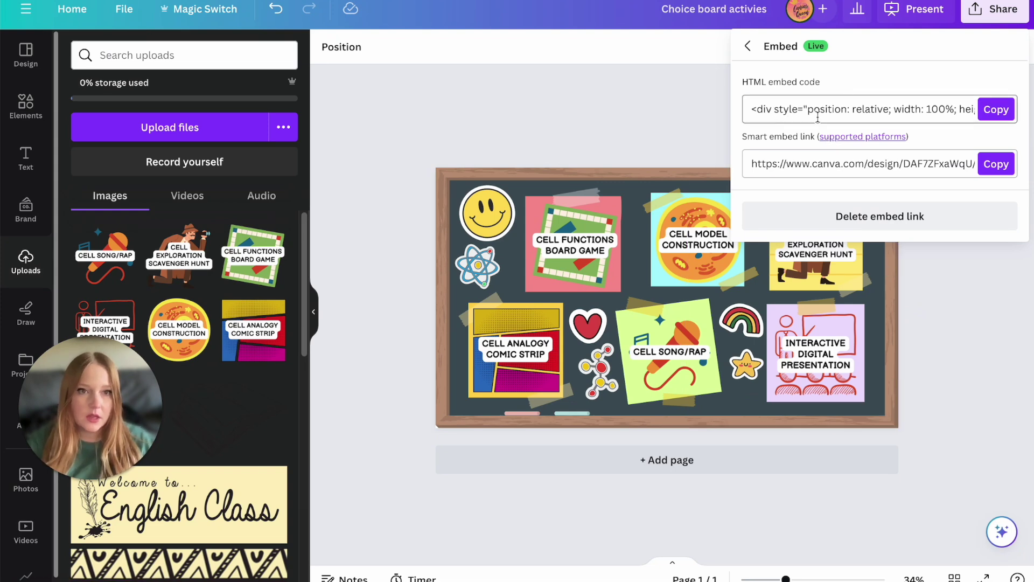
pyautogui.click(996, 112)
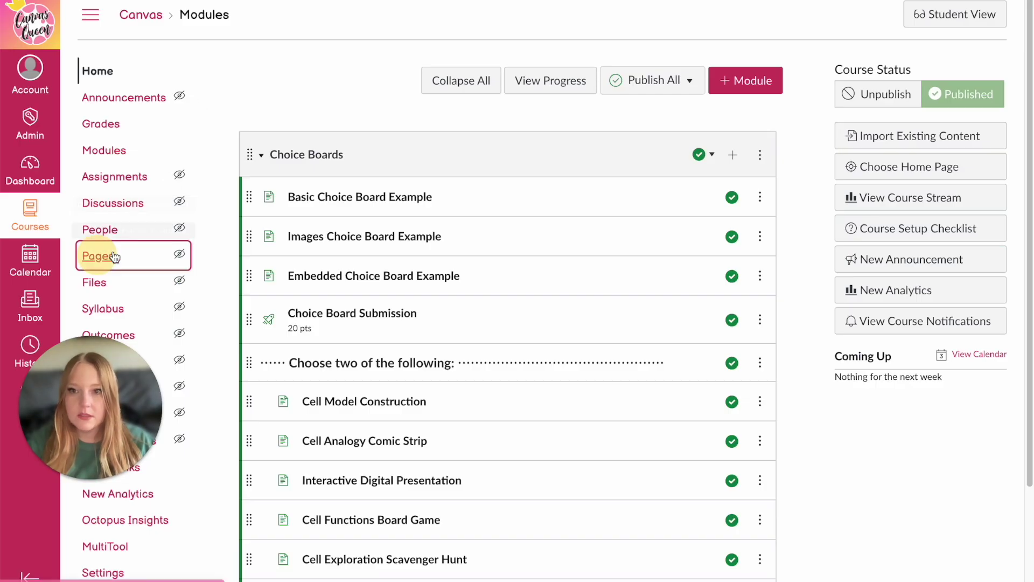
# Step: In the Canvas course, create a new page, paste the Canva embed code into its HTML source, and check the rendered board
pyautogui.click(97, 257)
pyautogui.click(972, 79)
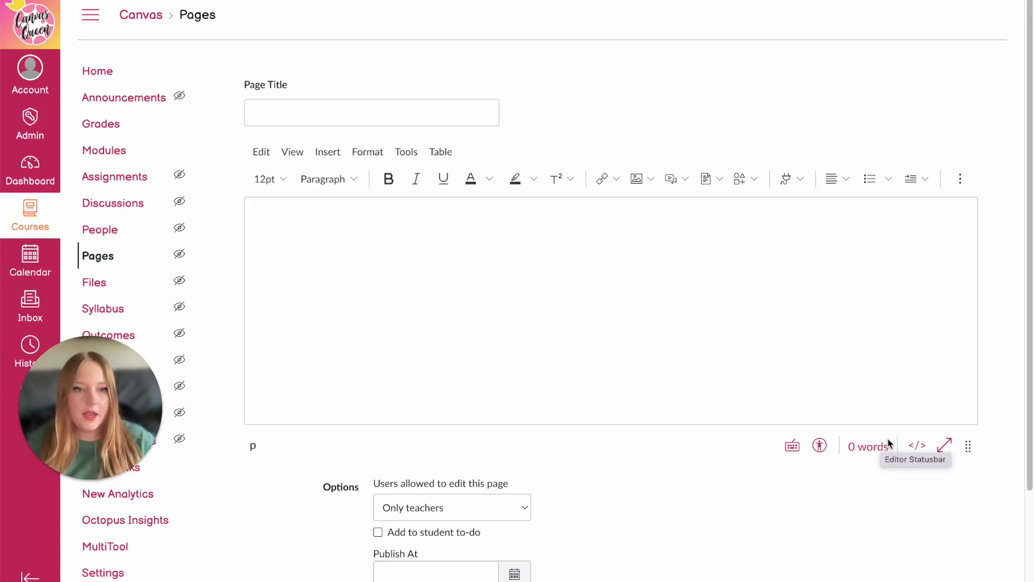
pyautogui.click(914, 429)
pyautogui.rightClick(537, 259)
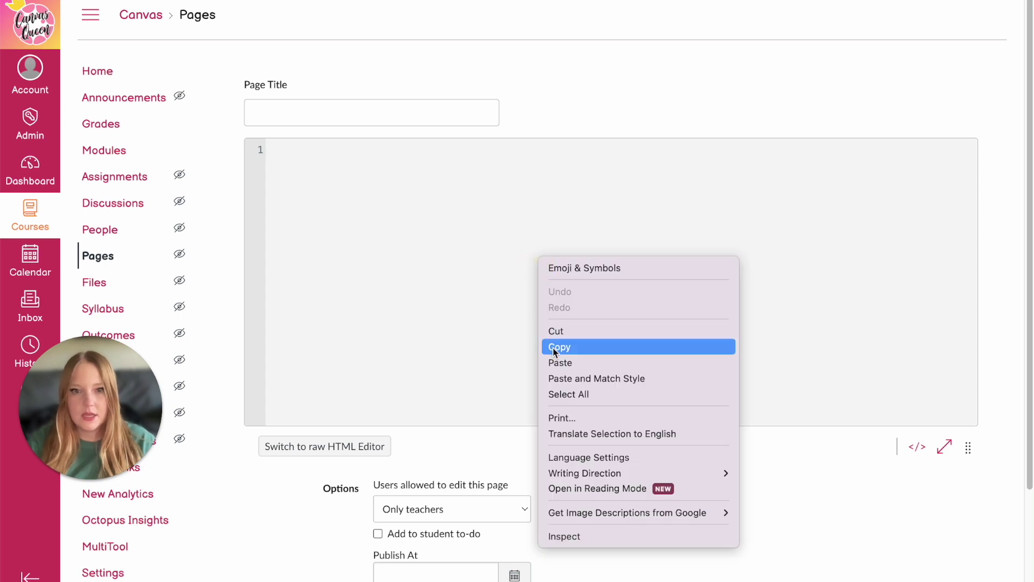
pyautogui.click(561, 362)
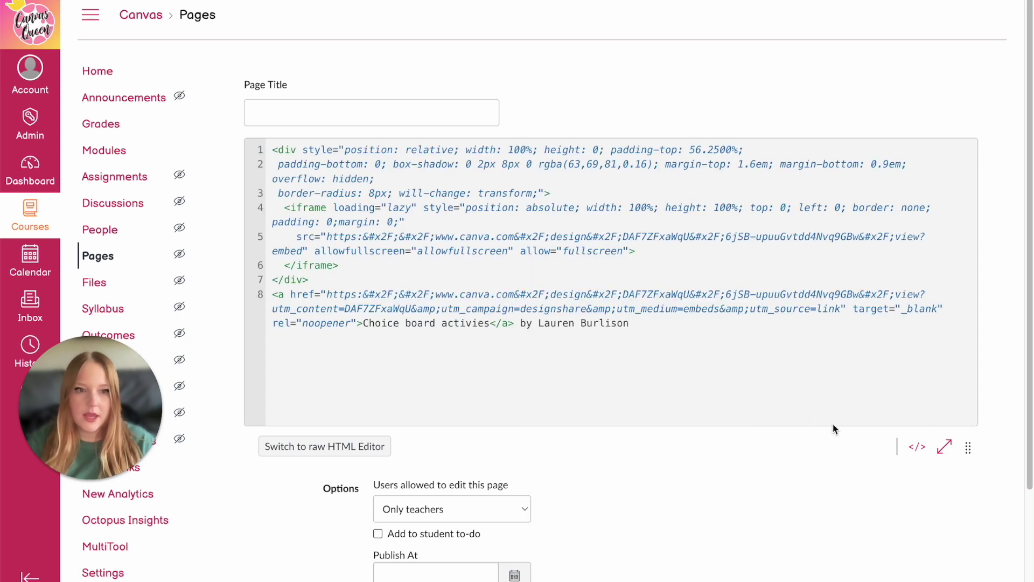
pyautogui.click(916, 447)
pyautogui.scroll(-5, 822, 382)
pyautogui.scroll(5, 822, 382)
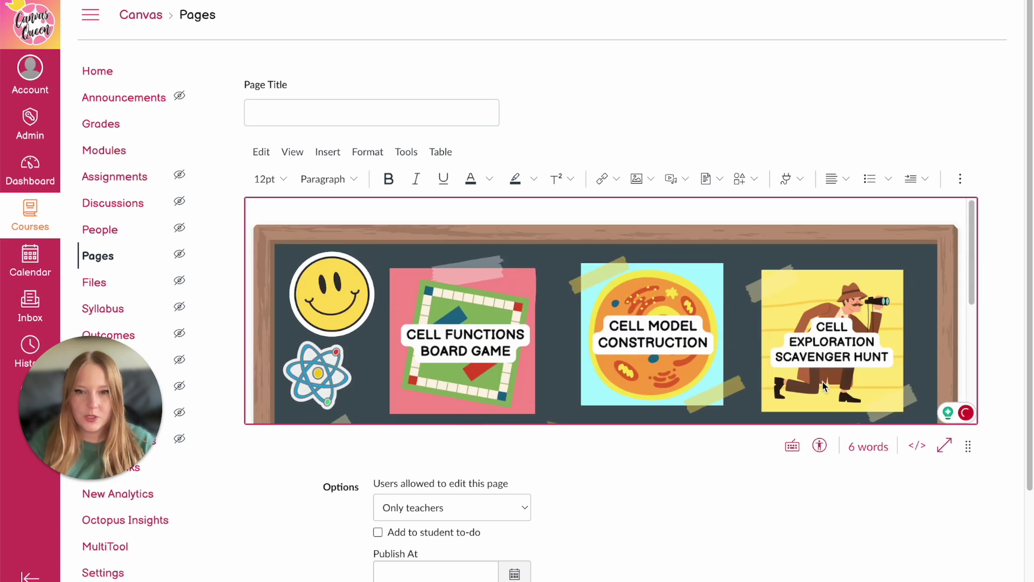
# Step: Delete all the pasted embed code from the new page's HTML source and return to the rich text editor
pyautogui.click(960, 178)
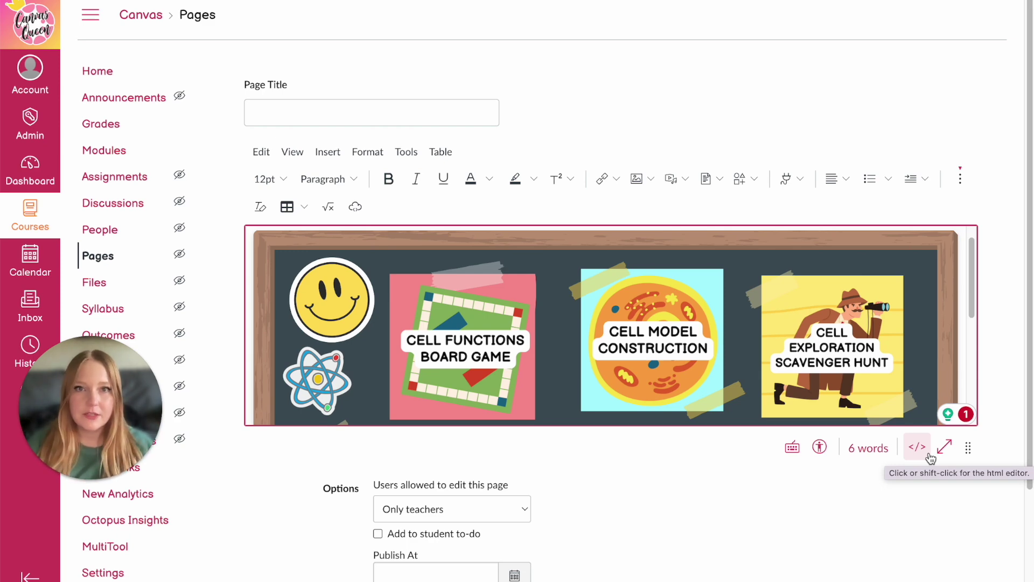
pyautogui.click(930, 456)
pyautogui.moveTo(654, 265); pyautogui.dragTo(266, 151)
pyautogui.press('Delete')
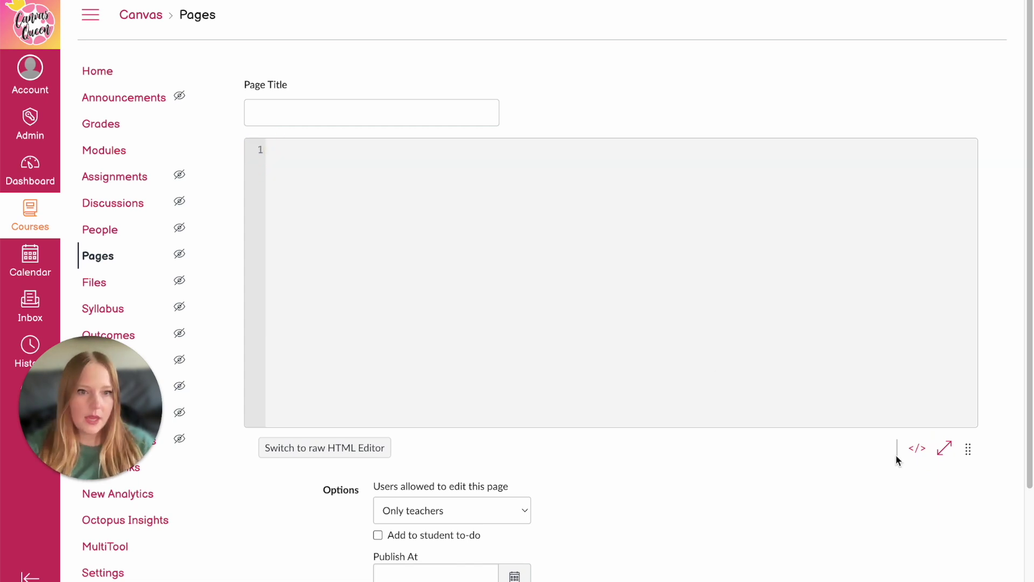
pyautogui.click(917, 447)
# Step: Write "Hello my name is" in the page body and enter a first name below it, leaving a blank line between
pyautogui.write('Hel')
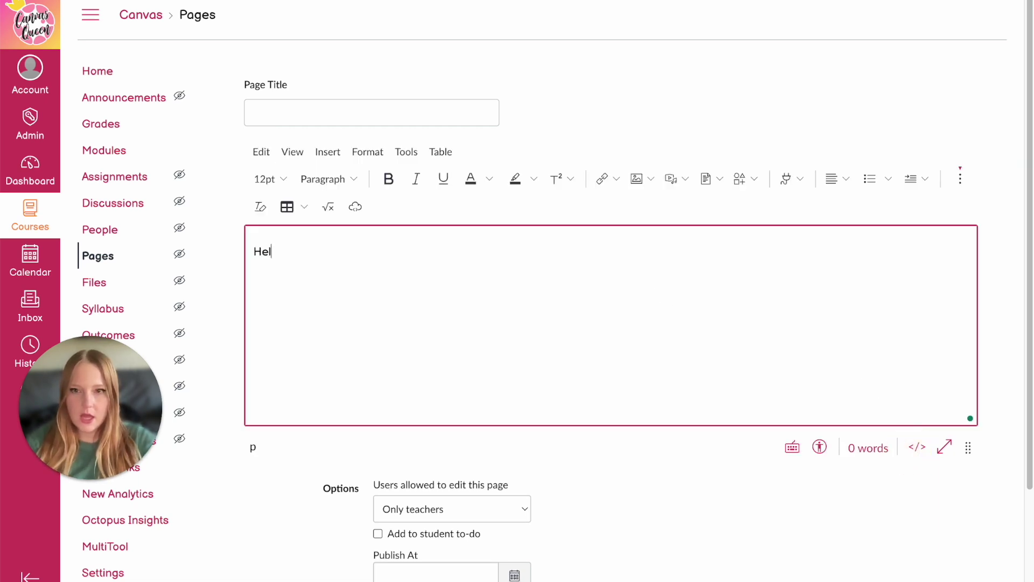
pyautogui.write('lo my name is')
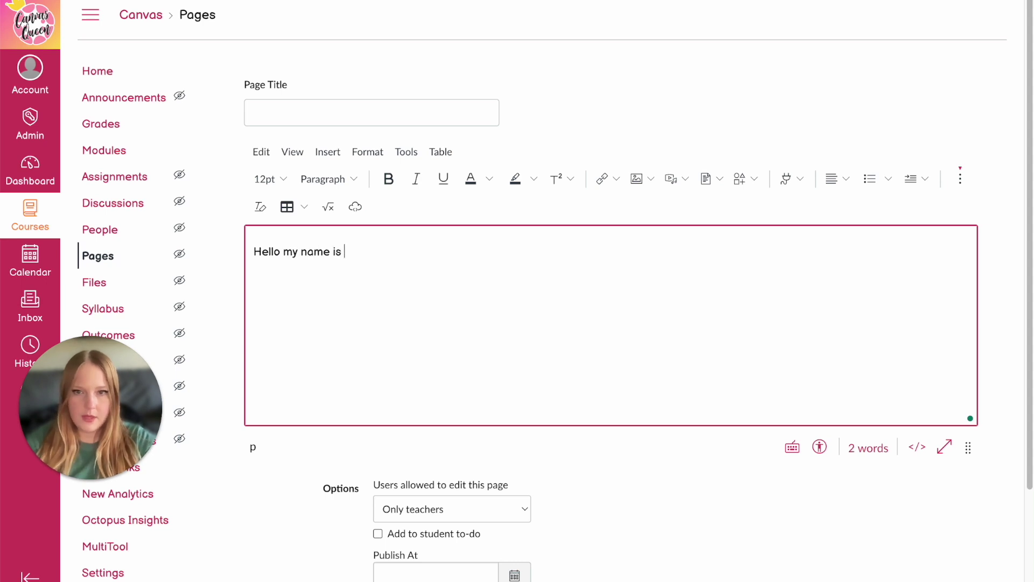
pyautogui.press('Return')
pyautogui.press('Return')
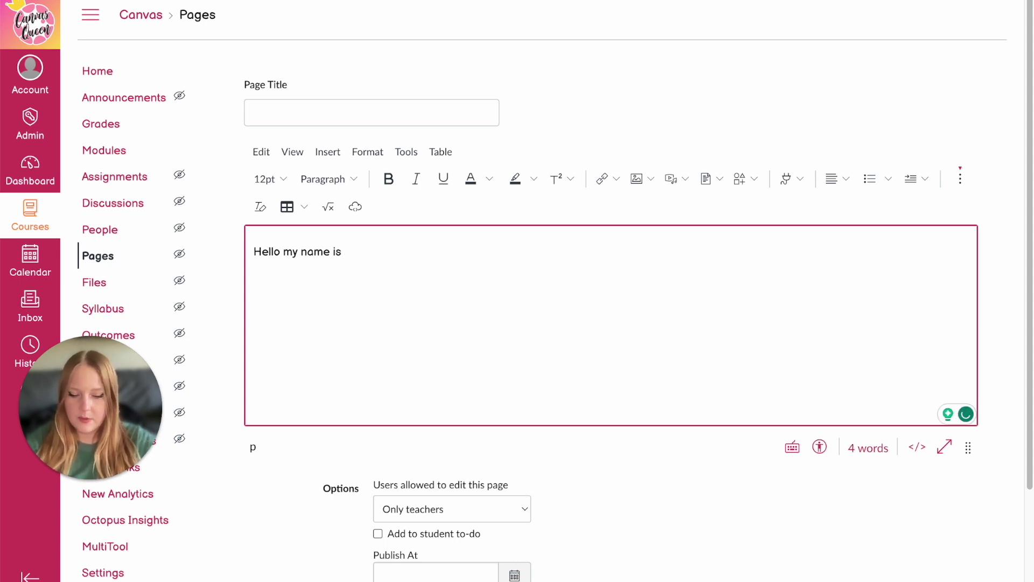
pyautogui.write('Lauren')
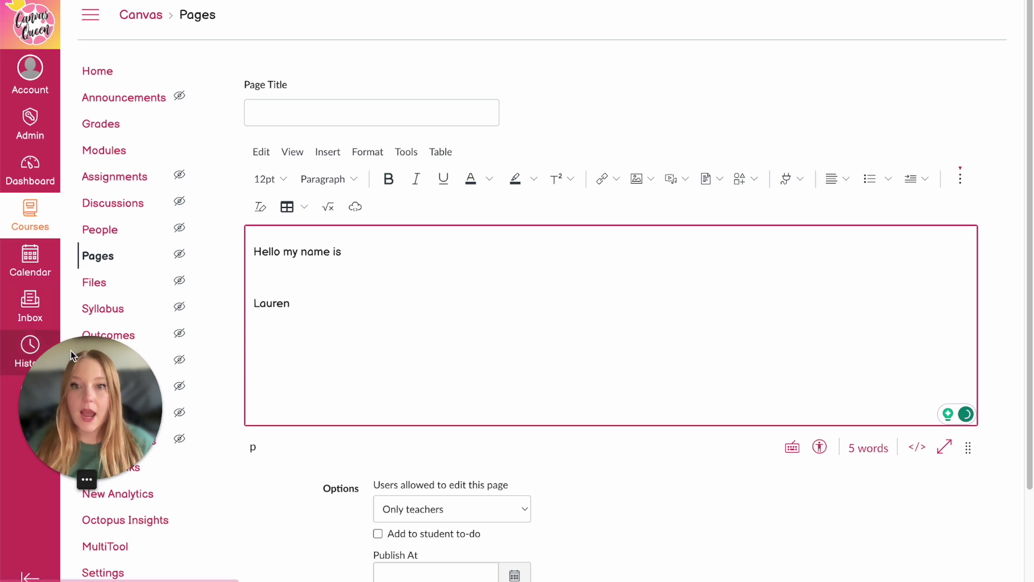
# Step: Embed the Canva choice board on the blank line between the two text lines, using the copied embed code
pyautogui.click(292, 274)
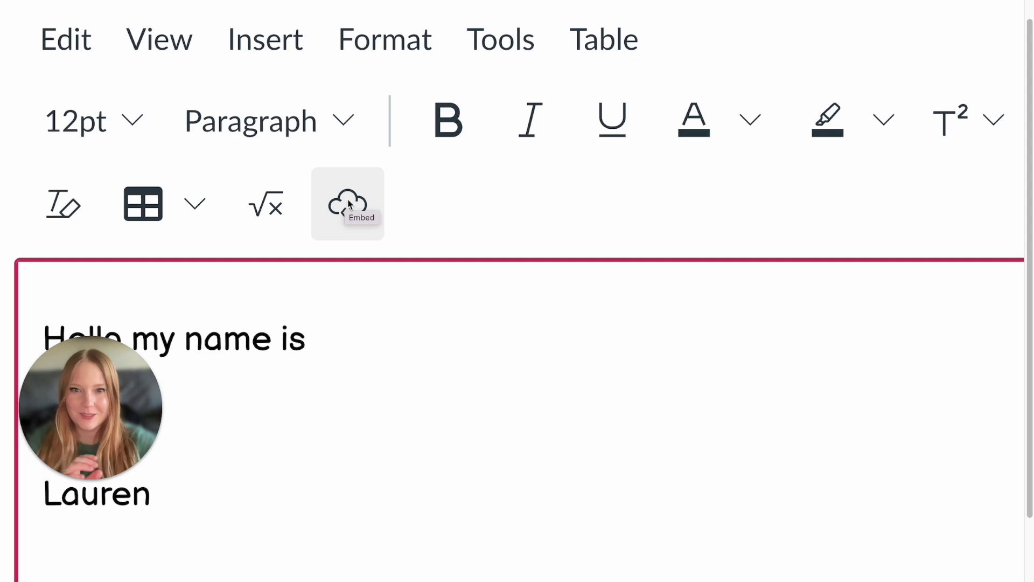
pyautogui.click(348, 204)
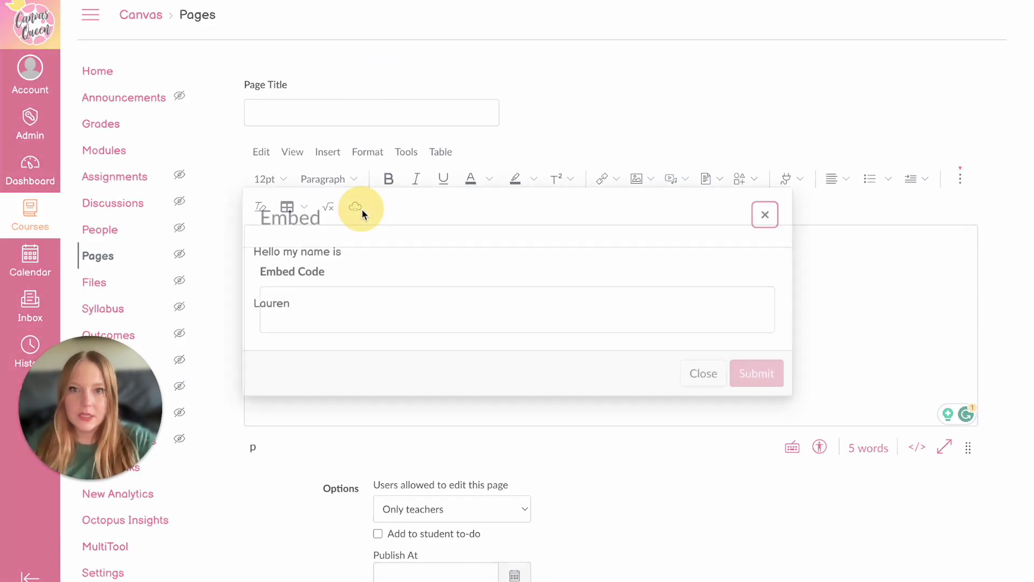
pyautogui.click(310, 314)
pyautogui.rightClick(319, 297)
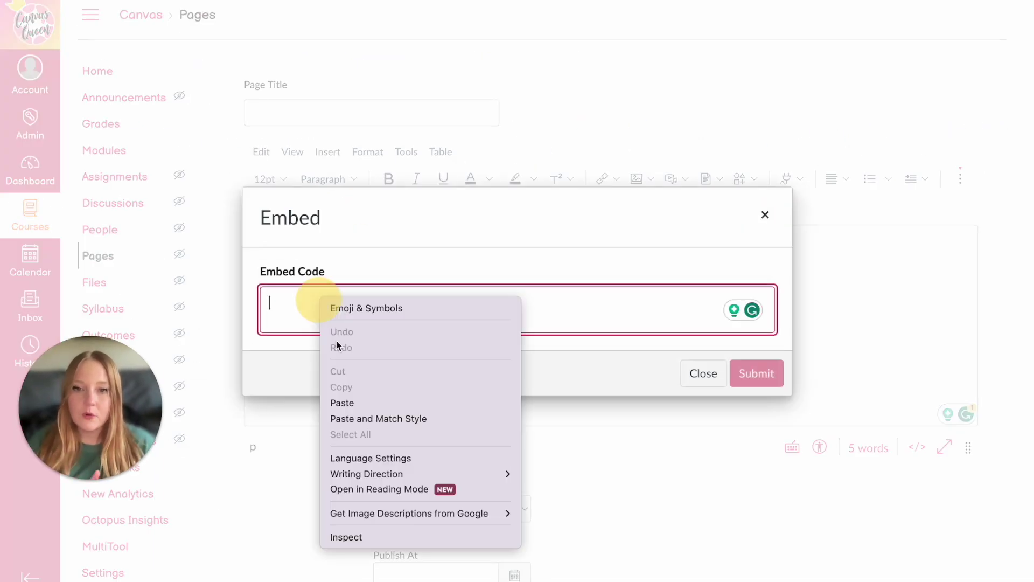
pyautogui.click(350, 404)
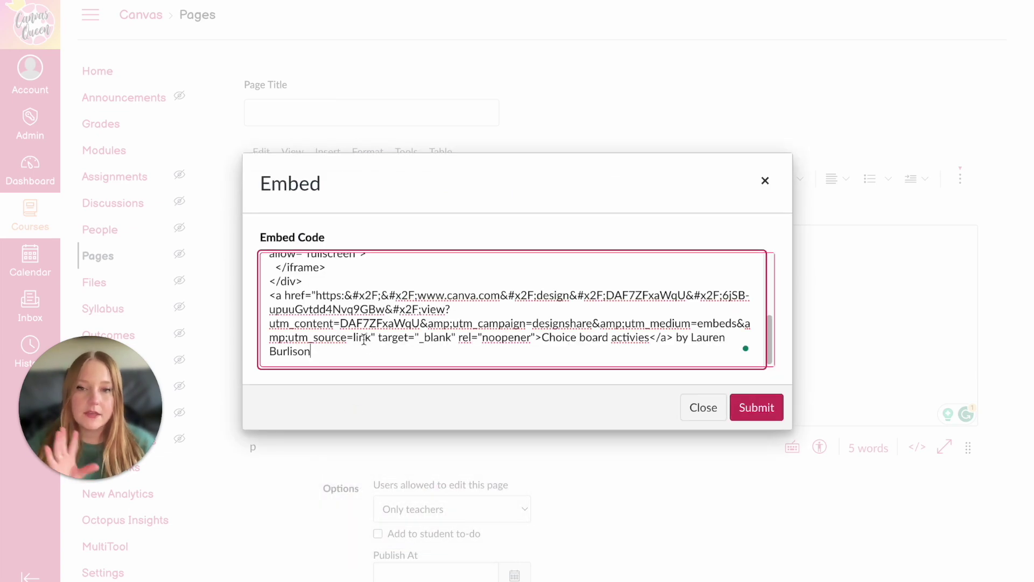
pyautogui.click(755, 408)
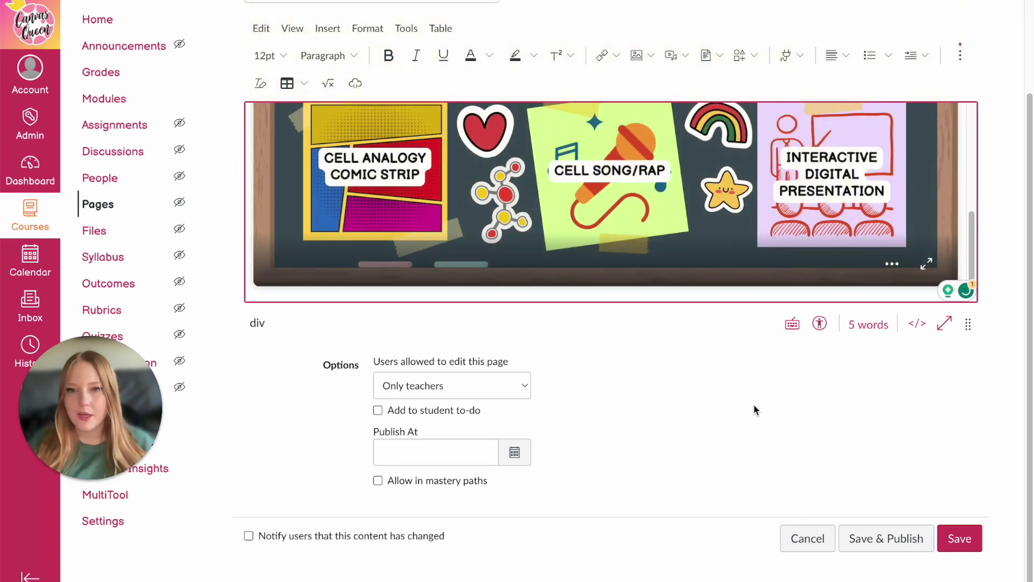
pyautogui.scroll(-5, 360, 196)
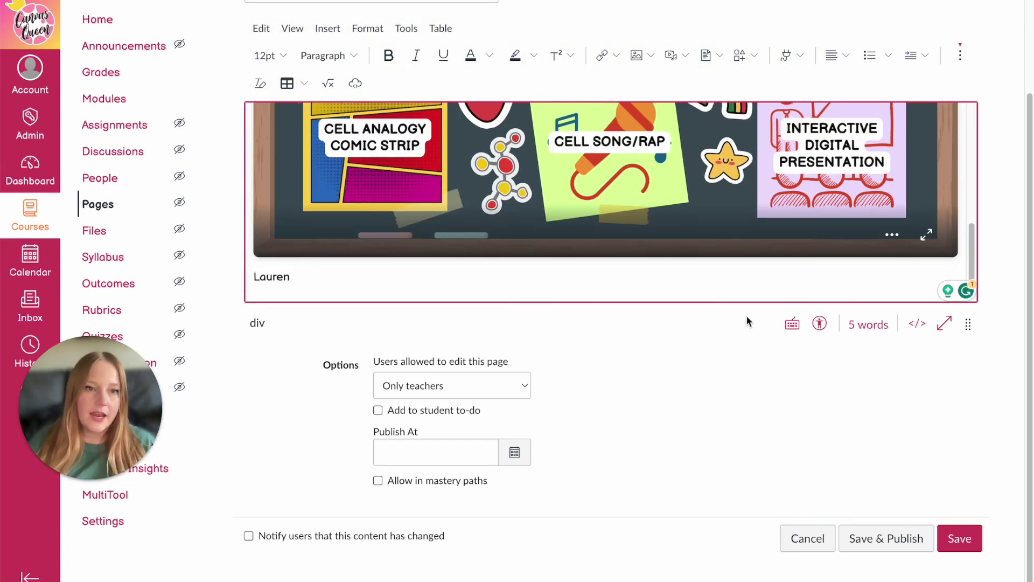
pyautogui.click(917, 323)
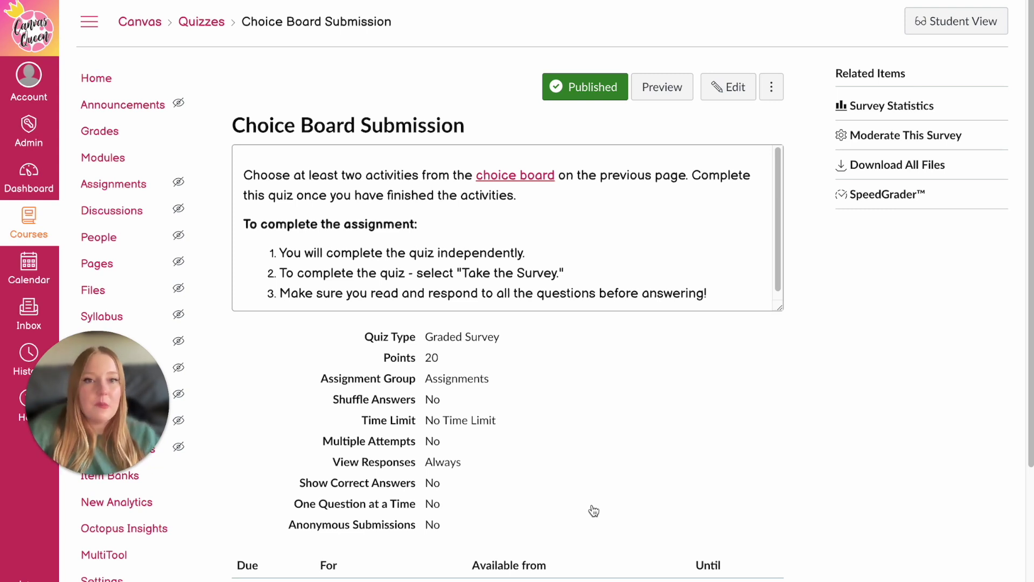
# Step: Open the Choice Board Submission quiz in Student View and examine its instructions and point value
pyautogui.moveTo(780, 308); pyautogui.dragTo(782, 366)
pyautogui.click(952, 23)
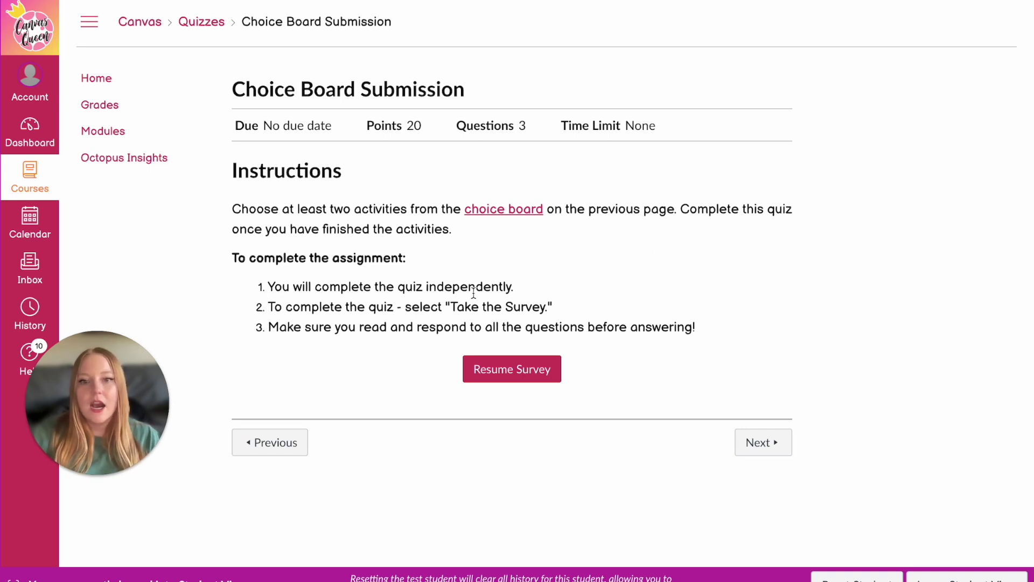
pyautogui.moveTo(445, 306); pyautogui.dragTo(511, 321)
pyautogui.click(630, 303)
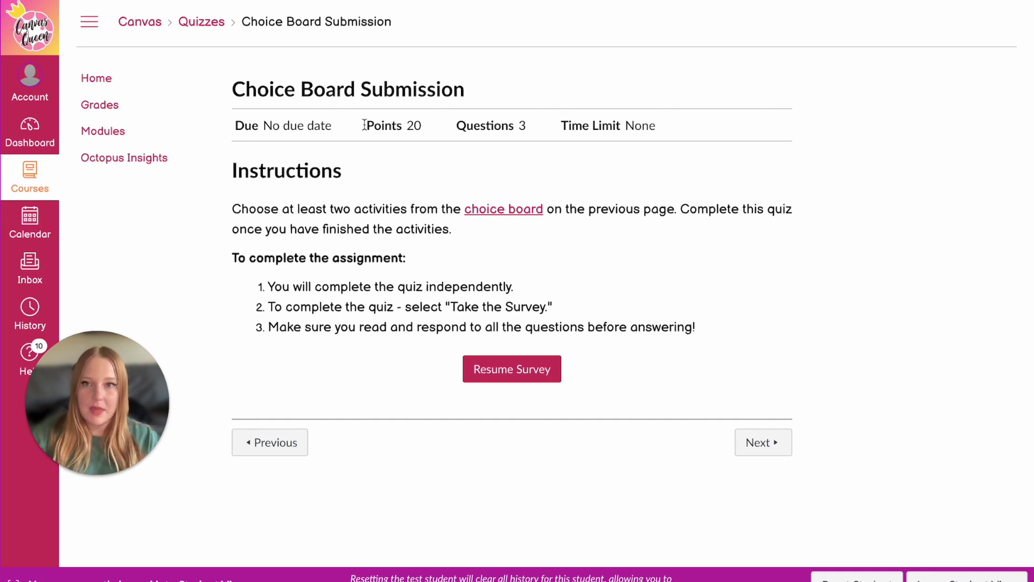
pyautogui.moveTo(364, 125); pyautogui.dragTo(439, 130)
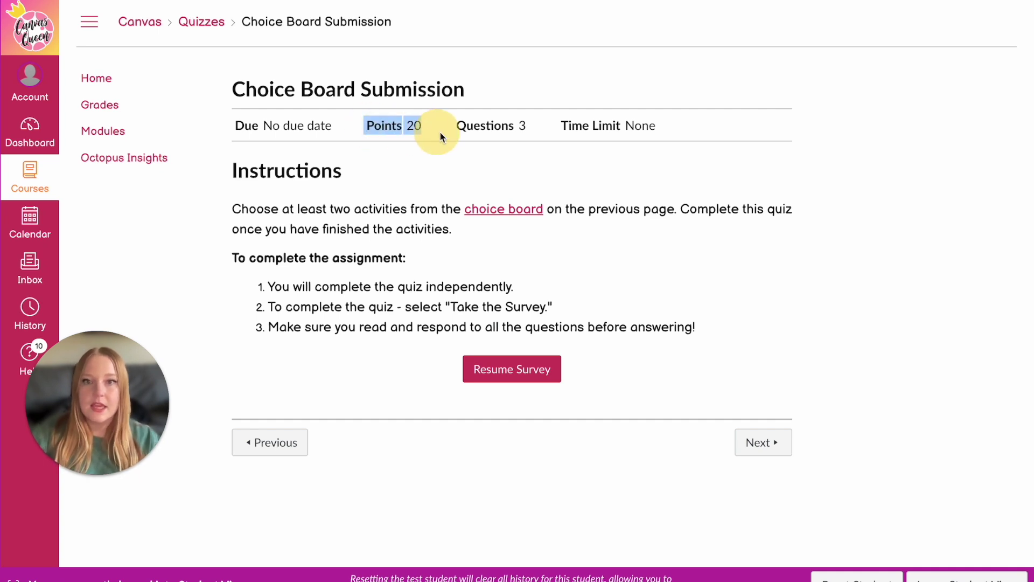
pyautogui.click(543, 271)
# Step: Resume the survey and, in Question 1, check off Cell Model Construction and Interactive Digital Presentation, and mark Cell Analogy Comic Strip with an X
pyautogui.click(546, 370)
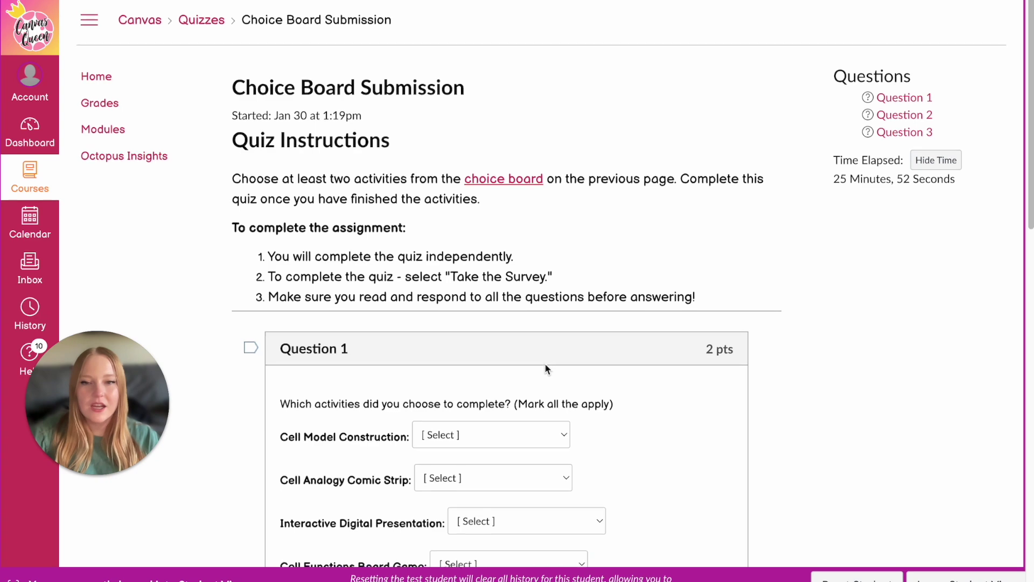
pyautogui.scroll(-5, 376, 98)
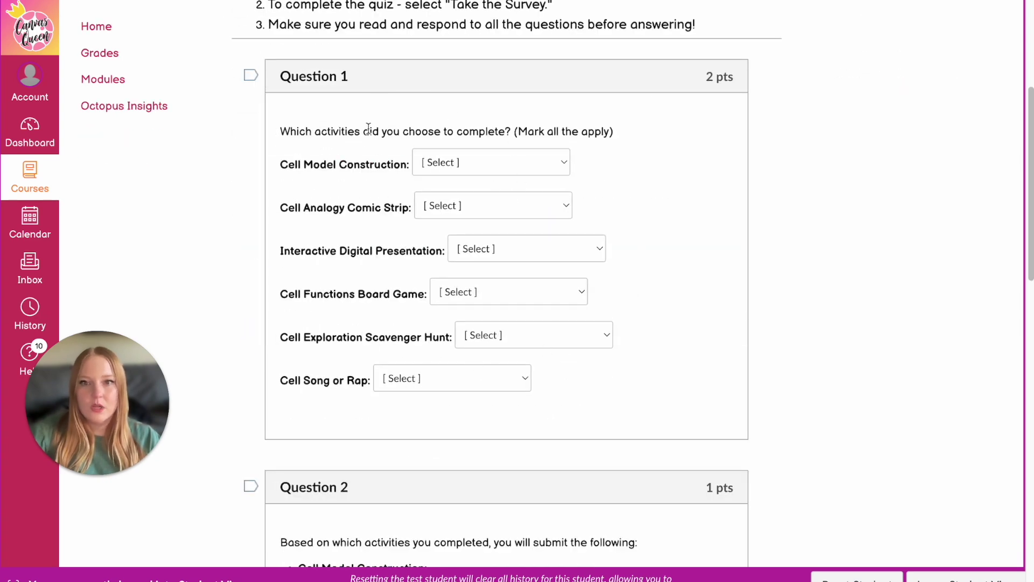
pyautogui.click(479, 161)
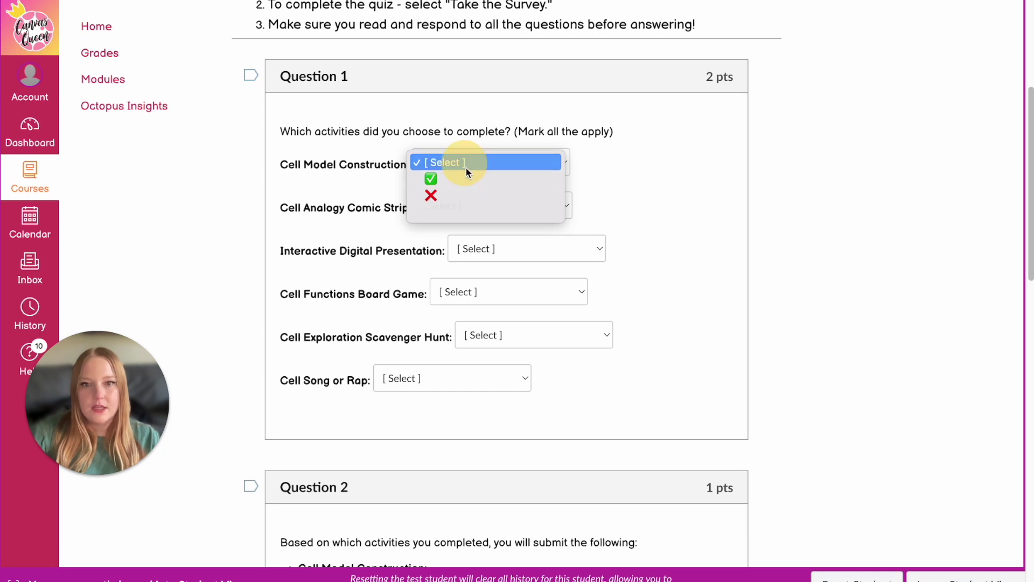
pyautogui.click(554, 180)
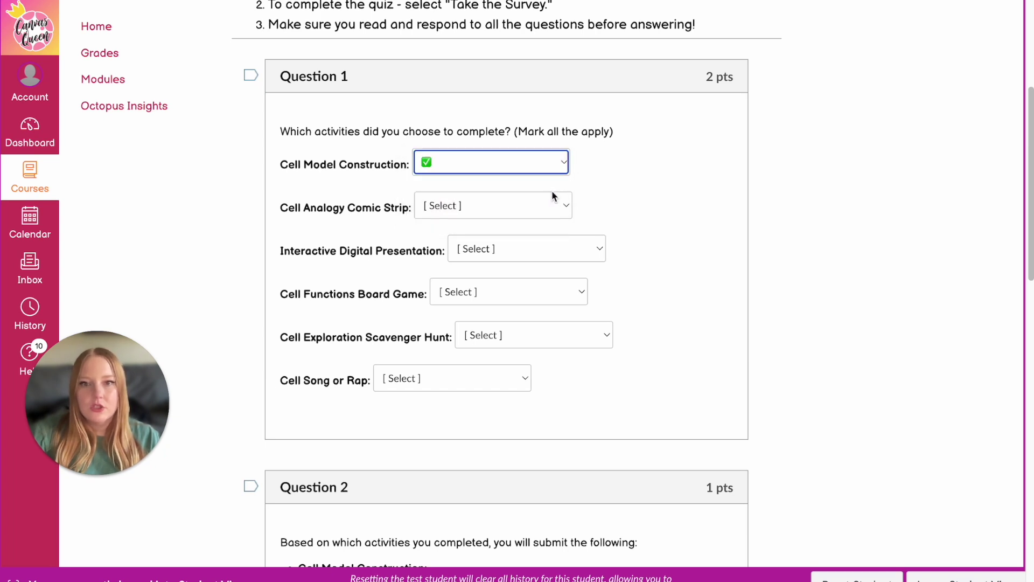
pyautogui.click(452, 205)
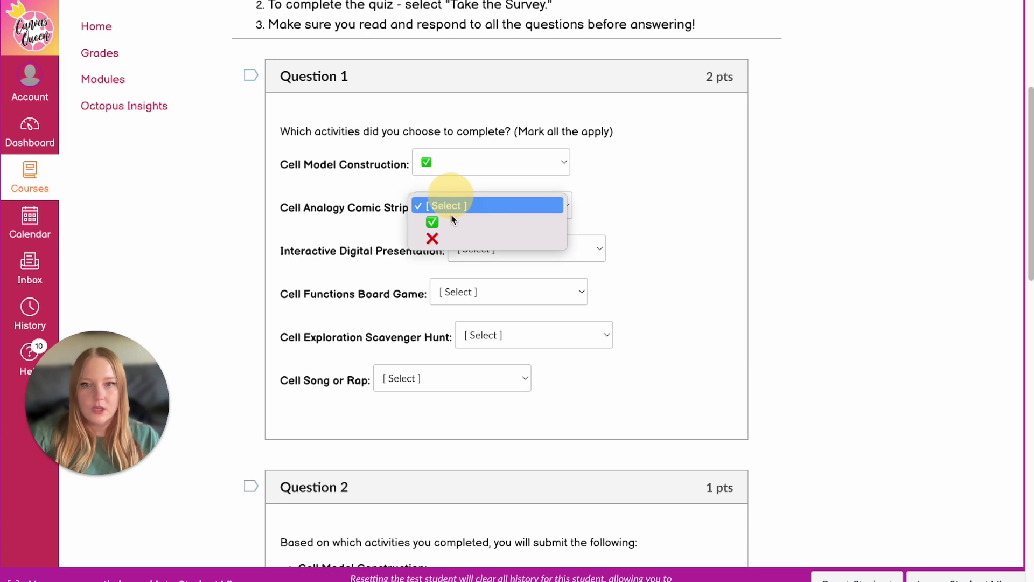
pyautogui.click(451, 240)
pyautogui.click(490, 246)
pyautogui.click(482, 265)
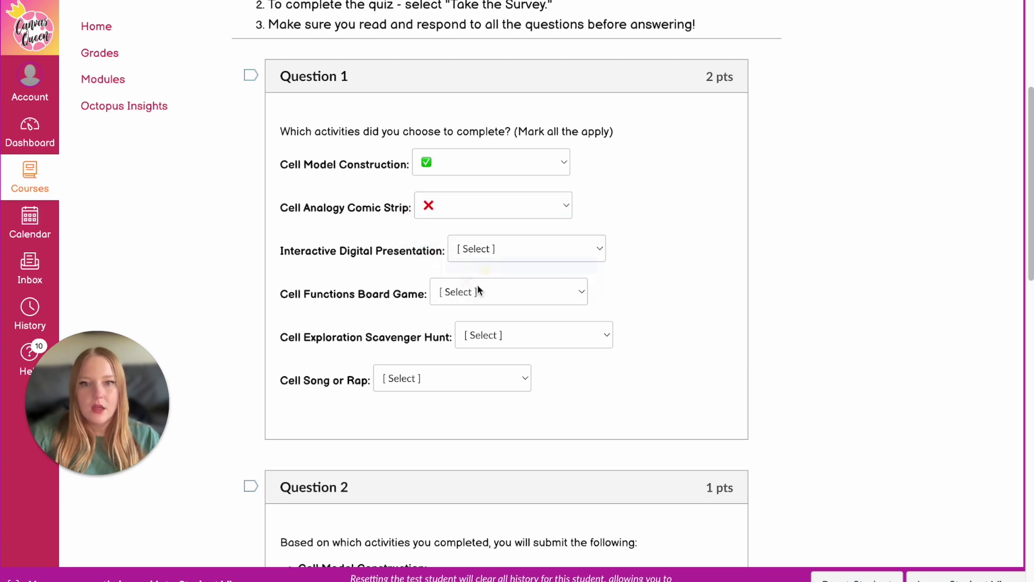
# Step: Mark Cell Functions Board Game, Cell Exploration Scavenger Hunt and Cell Song or Rap with an X in Question 1
pyautogui.click(477, 288)
pyautogui.click(470, 324)
pyautogui.click(499, 341)
pyautogui.click(489, 365)
pyautogui.click(408, 378)
pyautogui.click(412, 408)
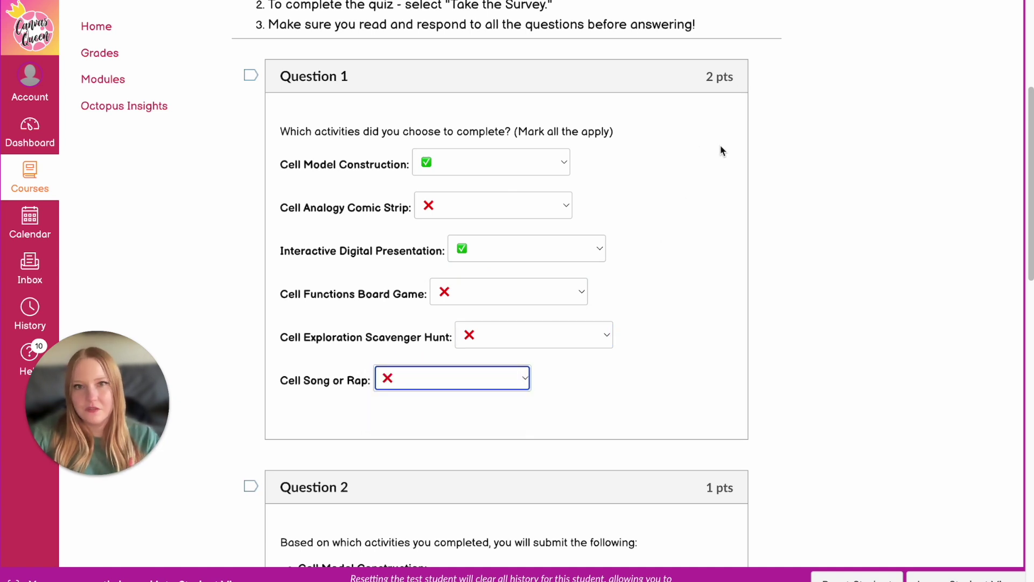
pyautogui.click(755, 160)
# Step: Review Question 2's file submission requirements and look at its upload file chooser without selecting a file
pyautogui.scroll(-8, 816, 228)
pyautogui.scroll(1, 781, 225)
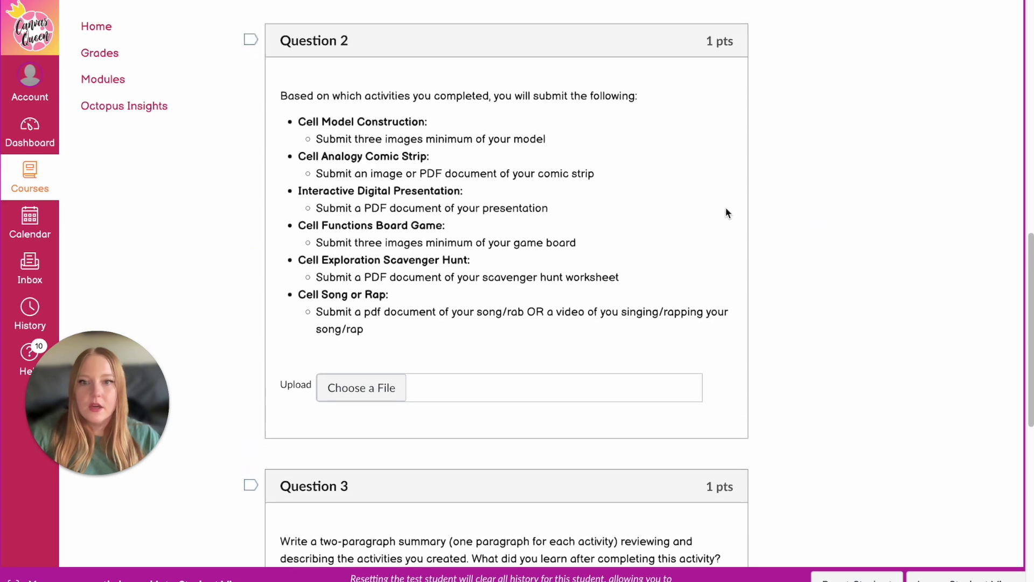
pyautogui.click(373, 393)
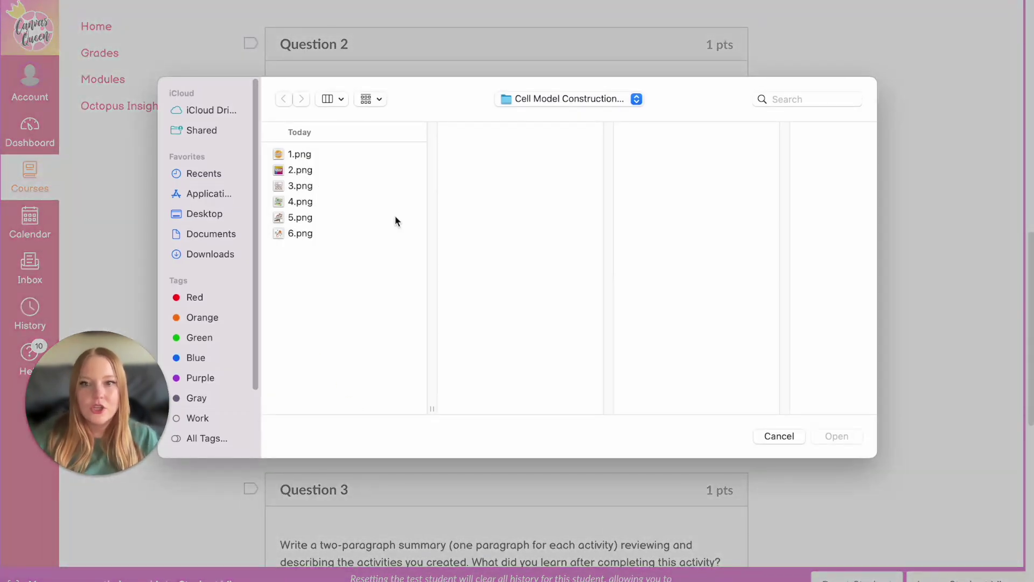
pyautogui.click(771, 439)
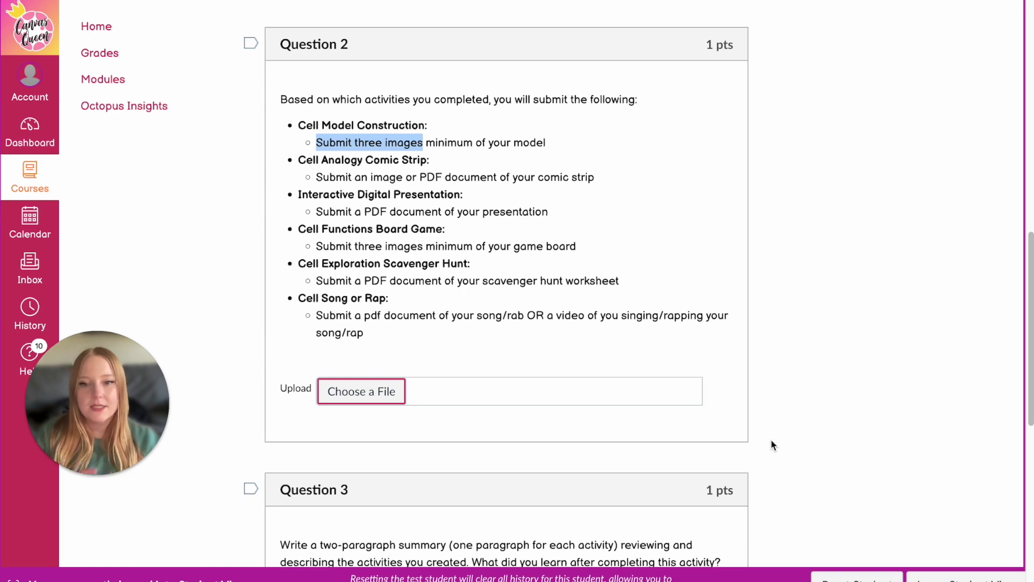
pyautogui.click(776, 438)
pyautogui.scroll(-3, 778, 438)
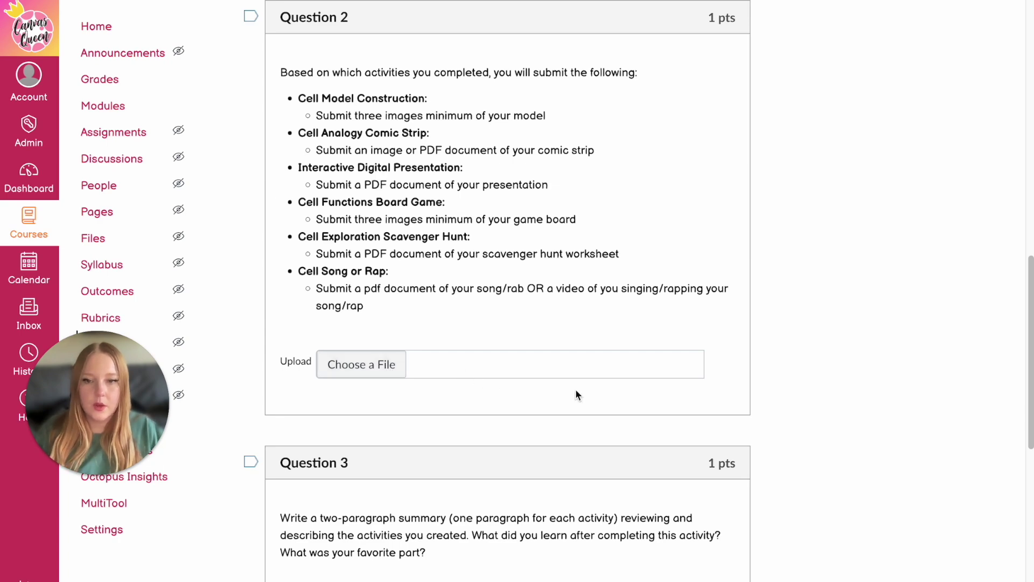
# Step: View Question 3's written summary field, then try to submit the quiz, accepting the file upload warning
pyautogui.scroll(-8, 575, 388)
pyautogui.click(534, 336)
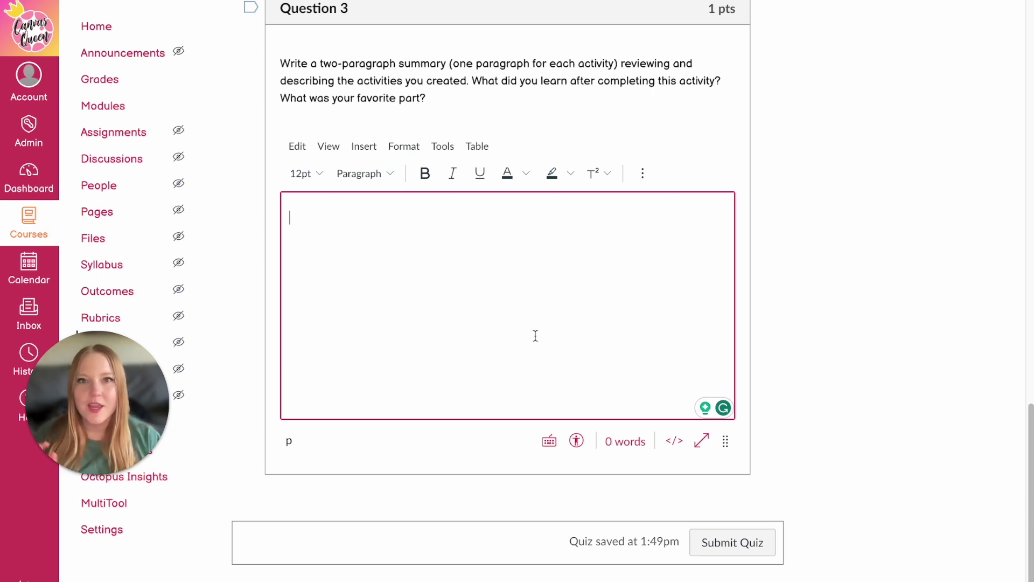
pyautogui.click(740, 547)
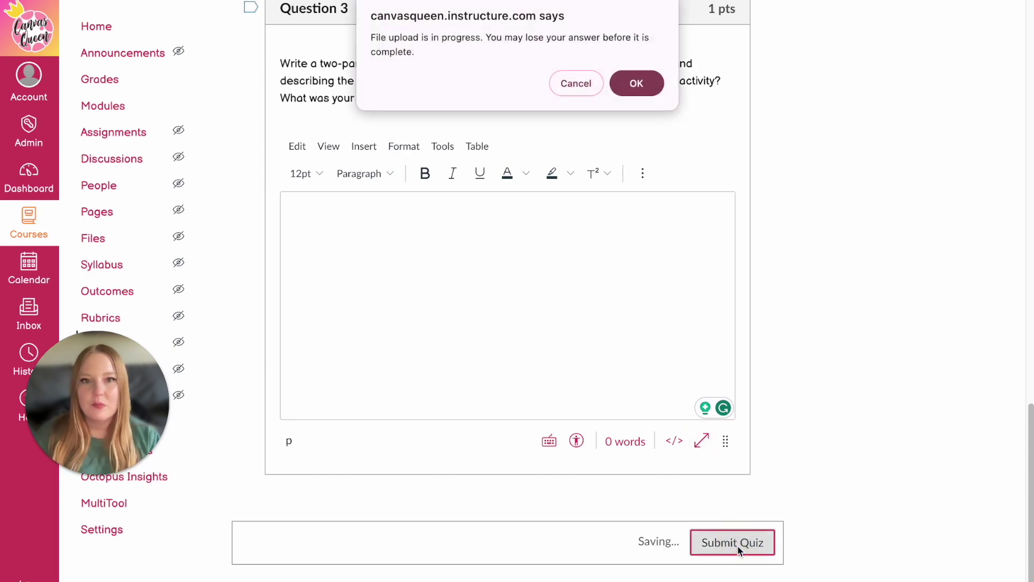
pyautogui.click(638, 89)
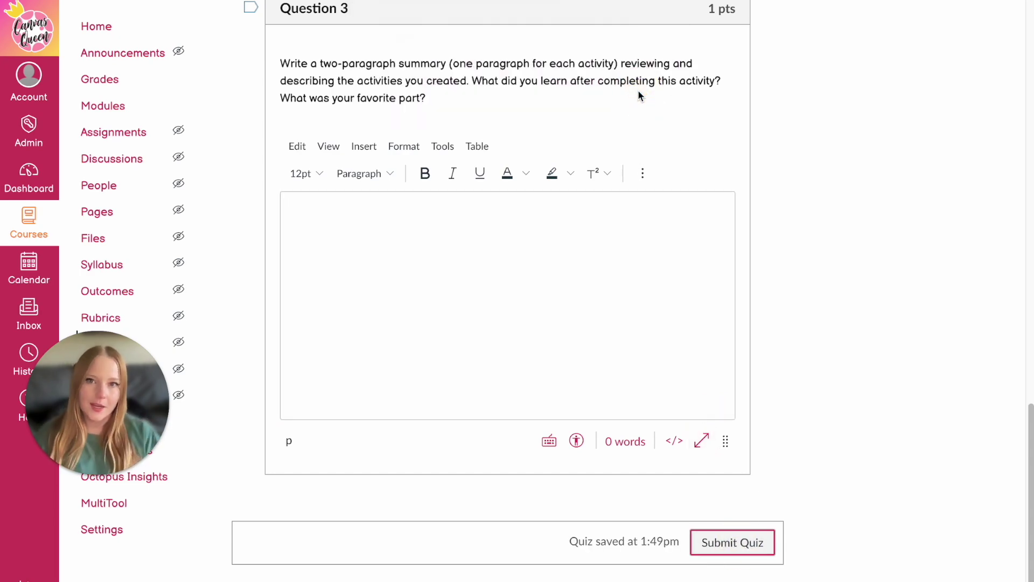